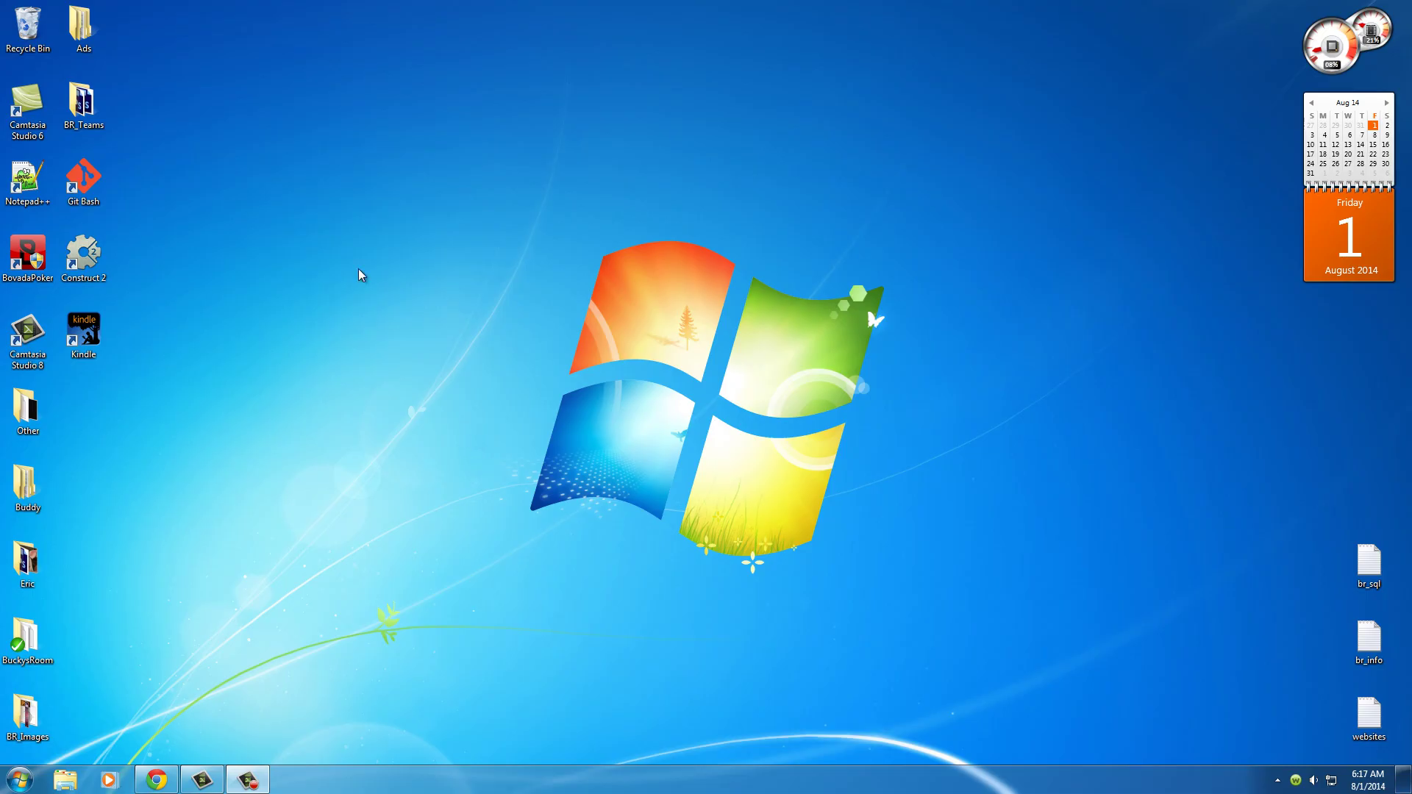
drag(338, 113, 1061, 707)
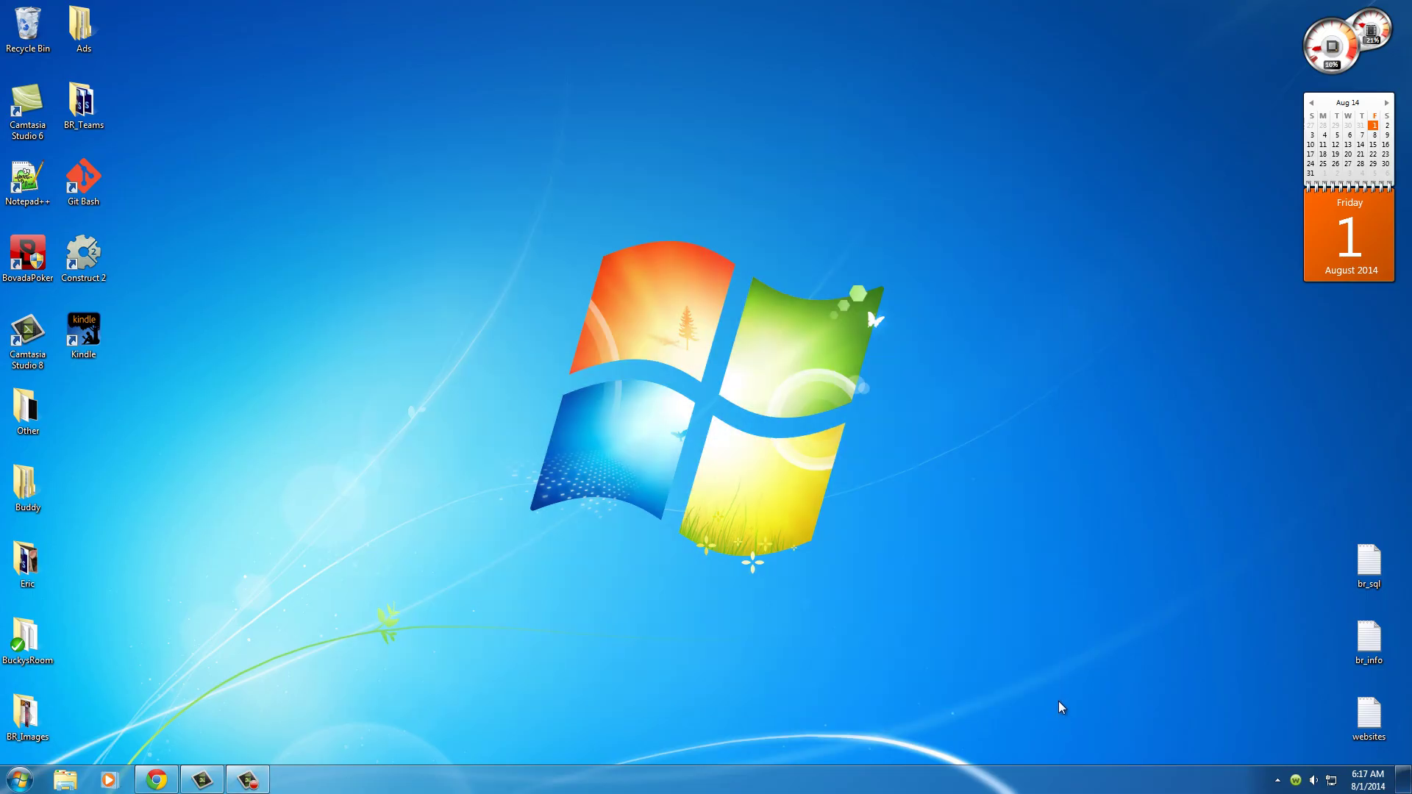
drag(274, 135, 1098, 667)
drag(438, 152, 1055, 665)
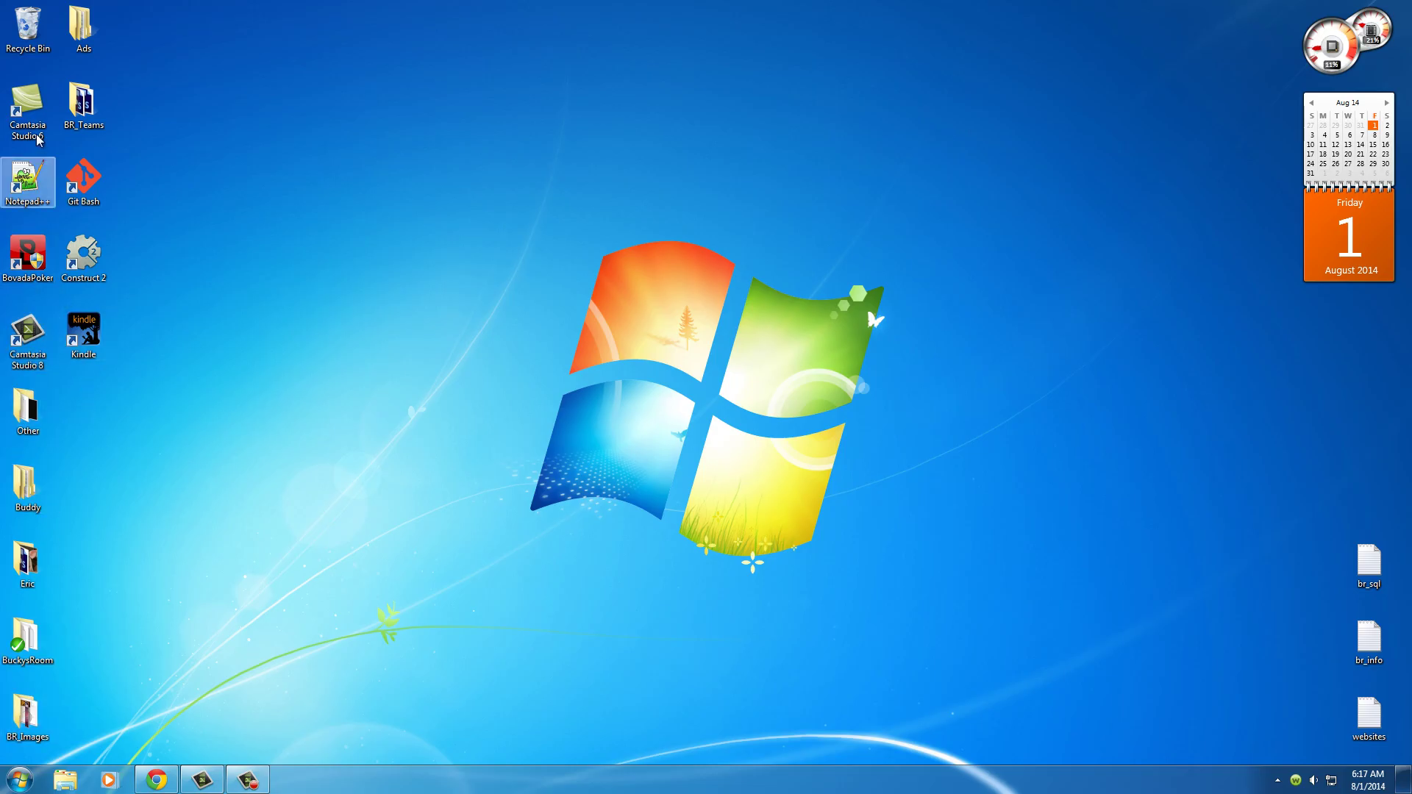
click(28, 28)
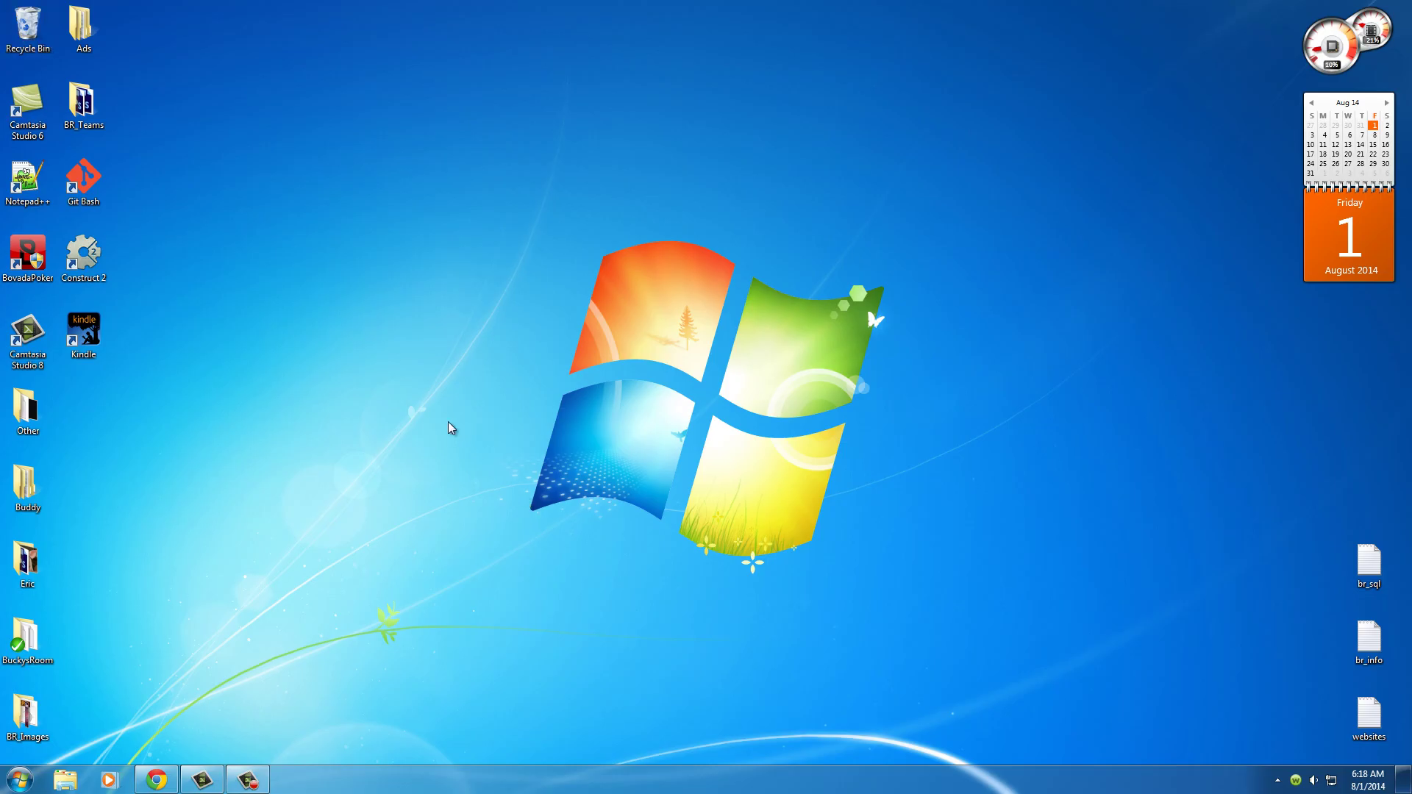
click(156, 780)
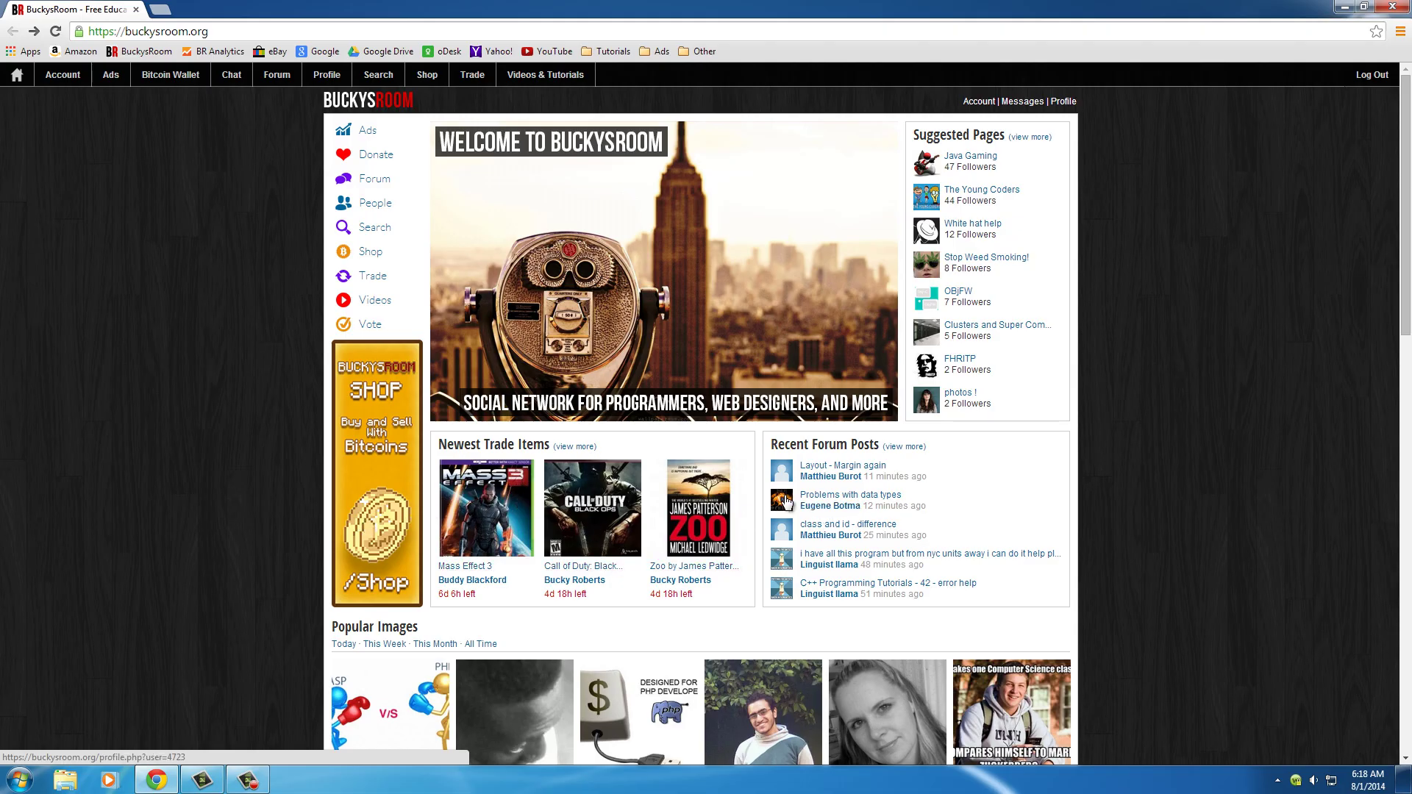
click(1344, 11)
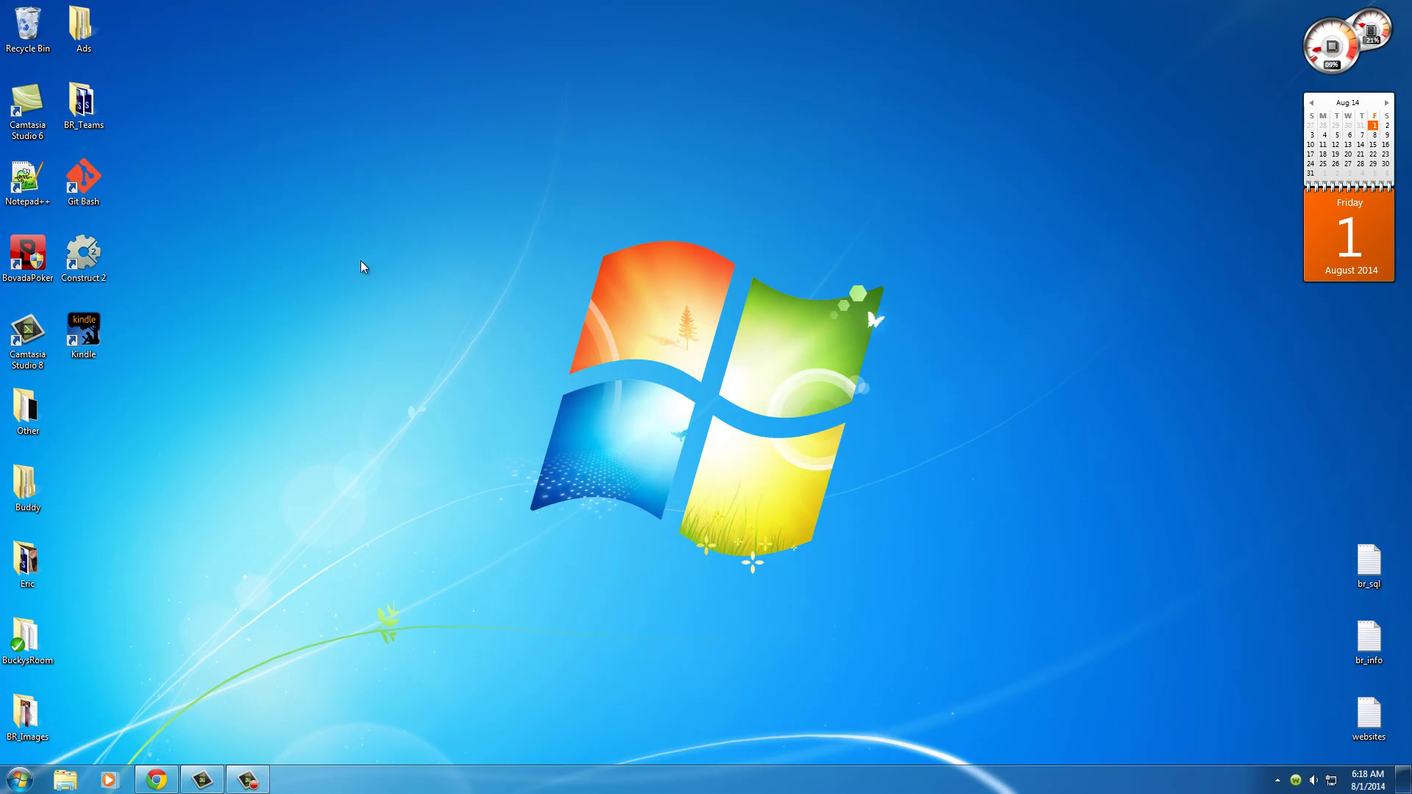
Step: View the empty Notepad++ and Notepad editors, finding Notepad with the program search "note", and close each one
double_click(23, 180)
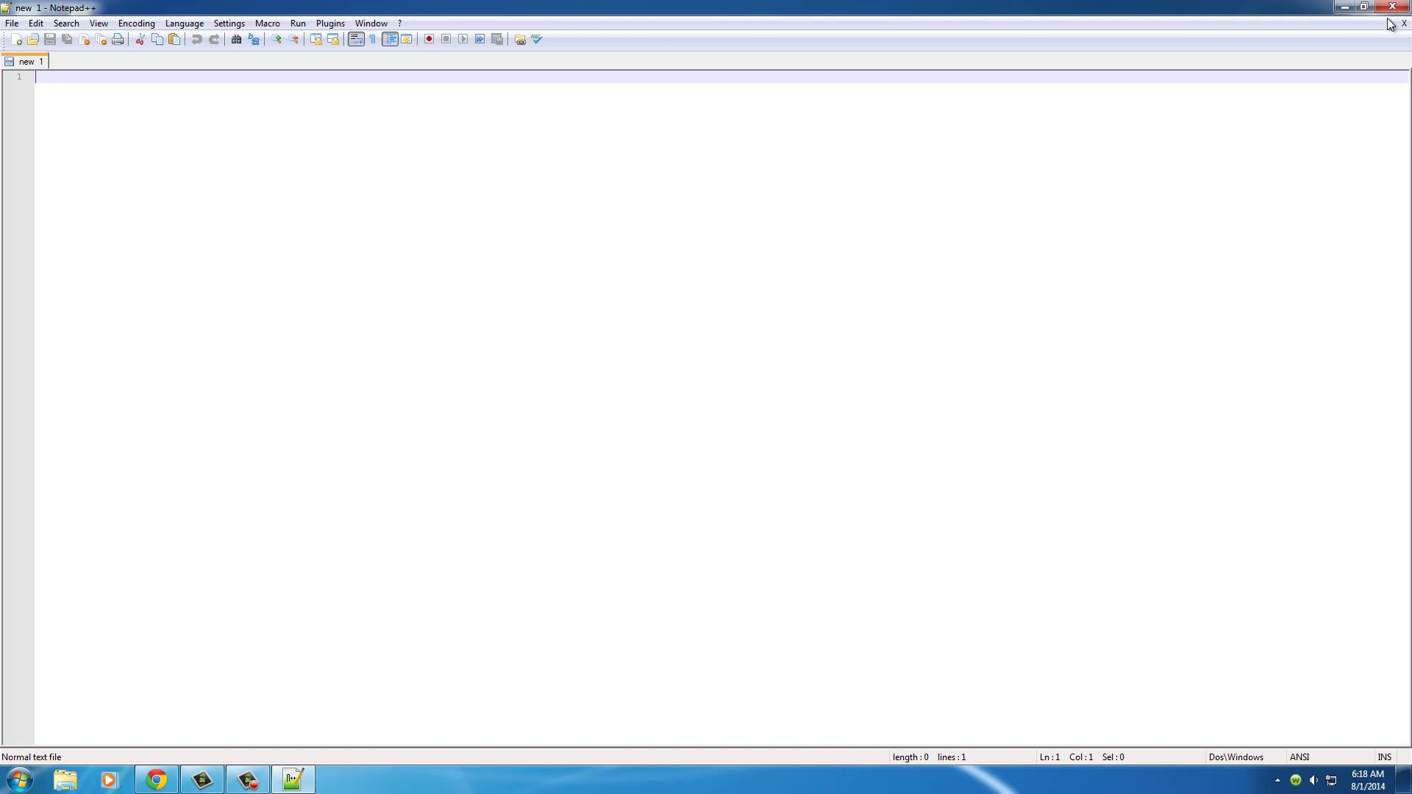
click(1392, 7)
click(20, 780)
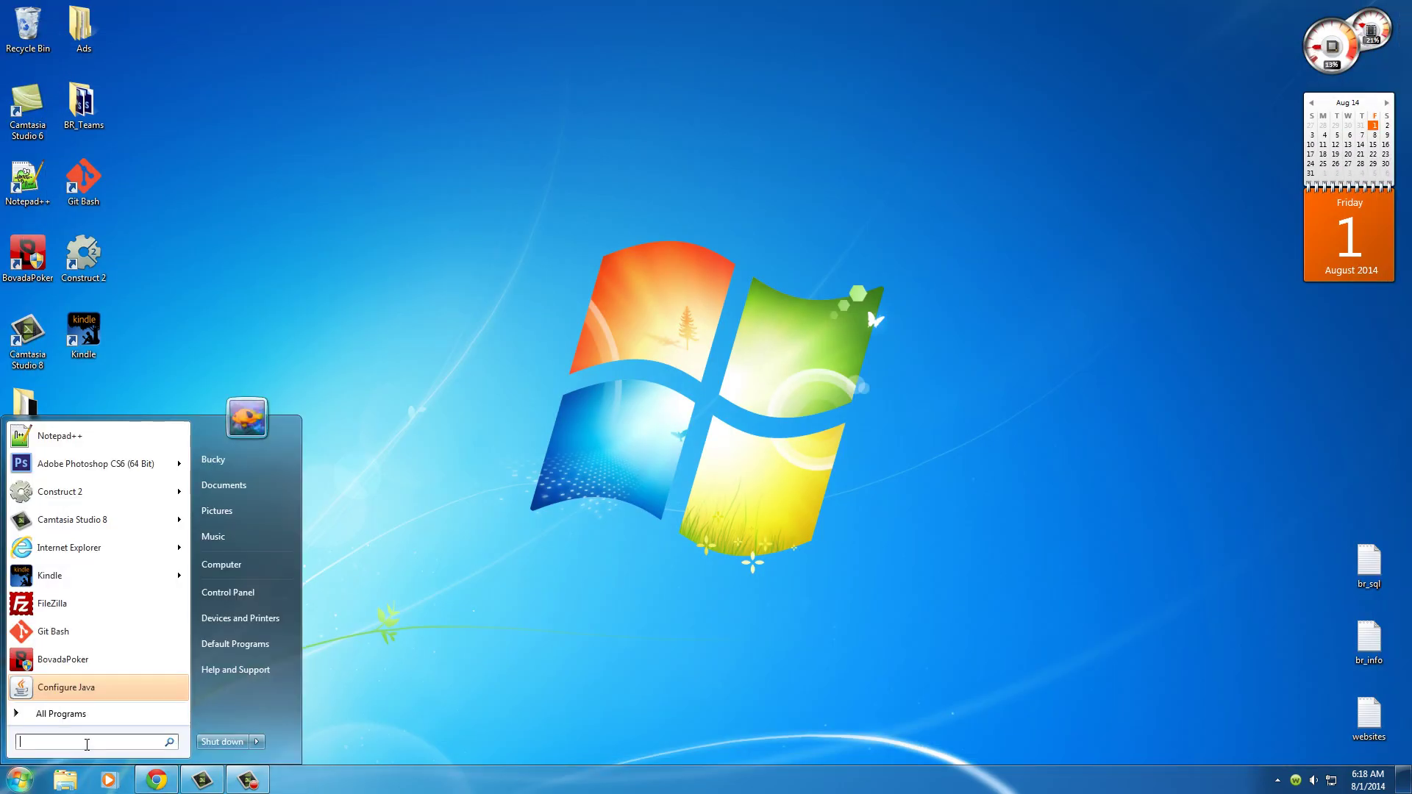
text(note)
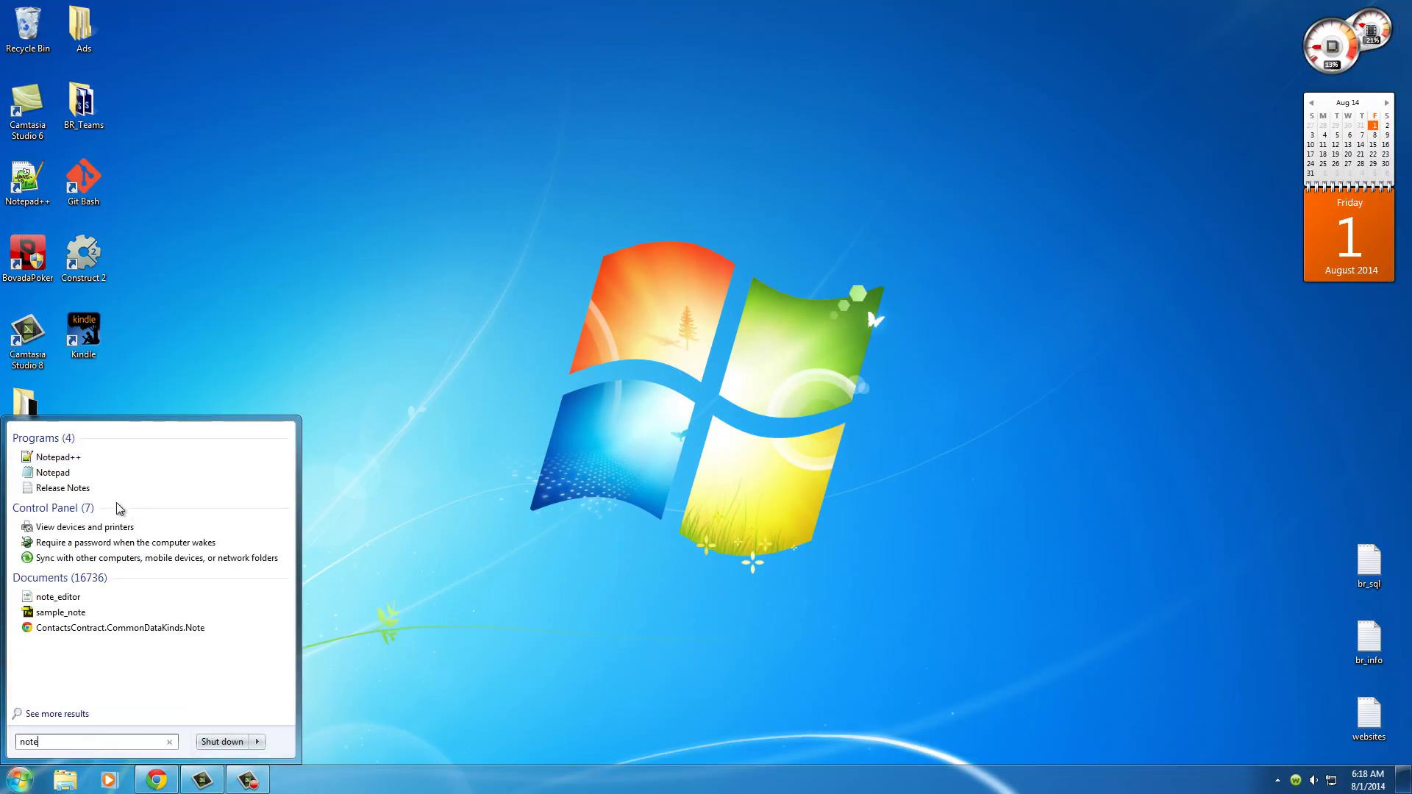
key(Down)
key(Return)
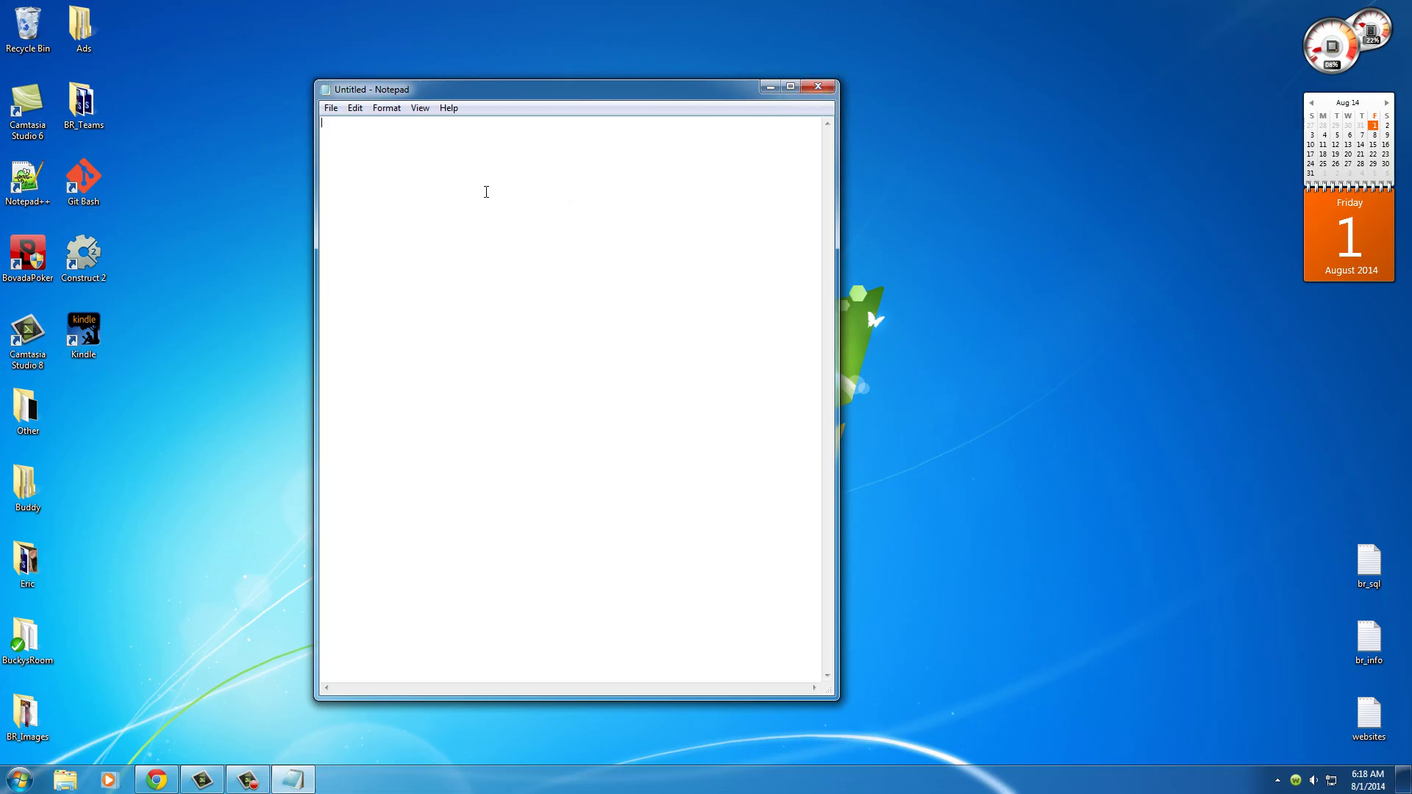
click(819, 87)
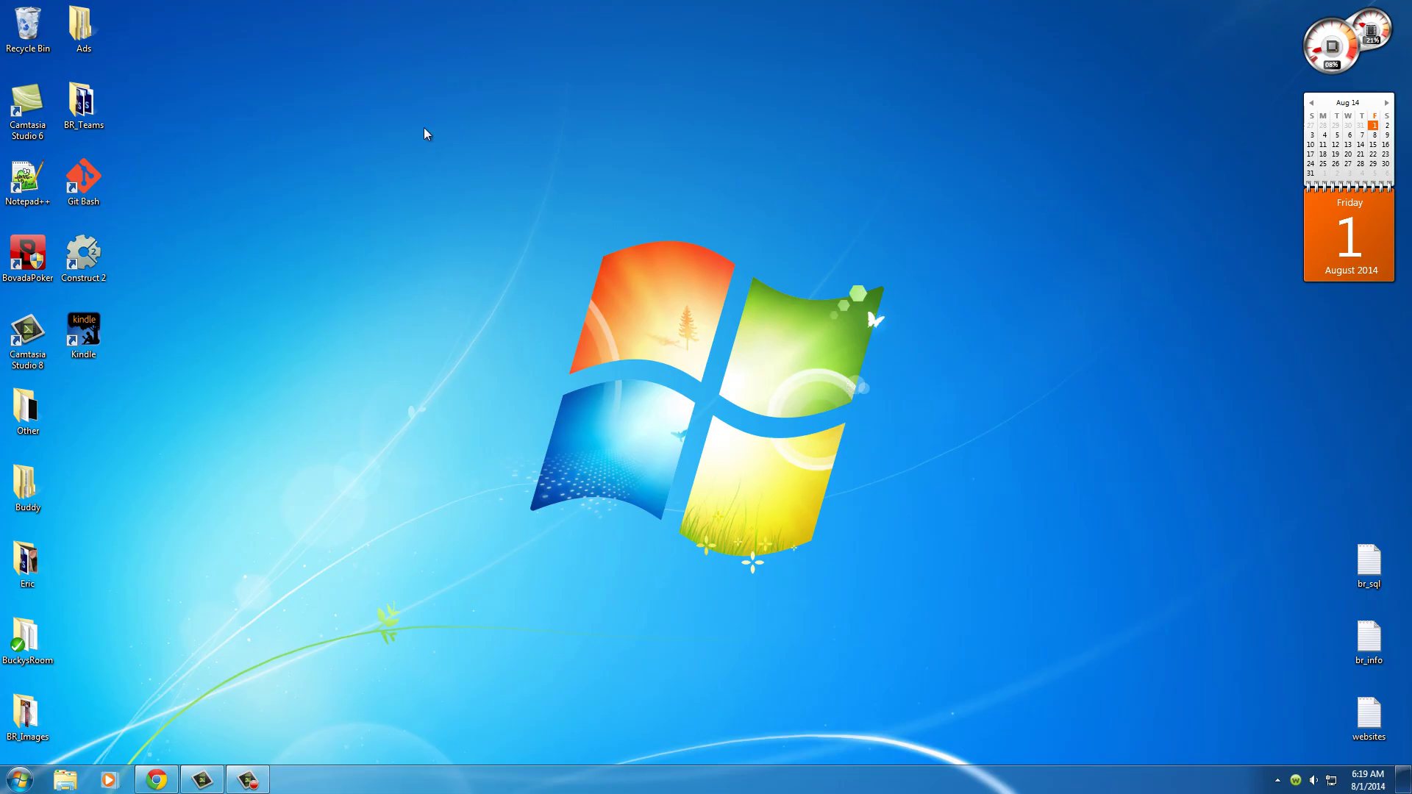
Step: Switch to Chrome, search Google for "codeblocks" in a new tab, and open the official Code::Blocks website
drag(406, 114, 942, 596)
click(158, 783)
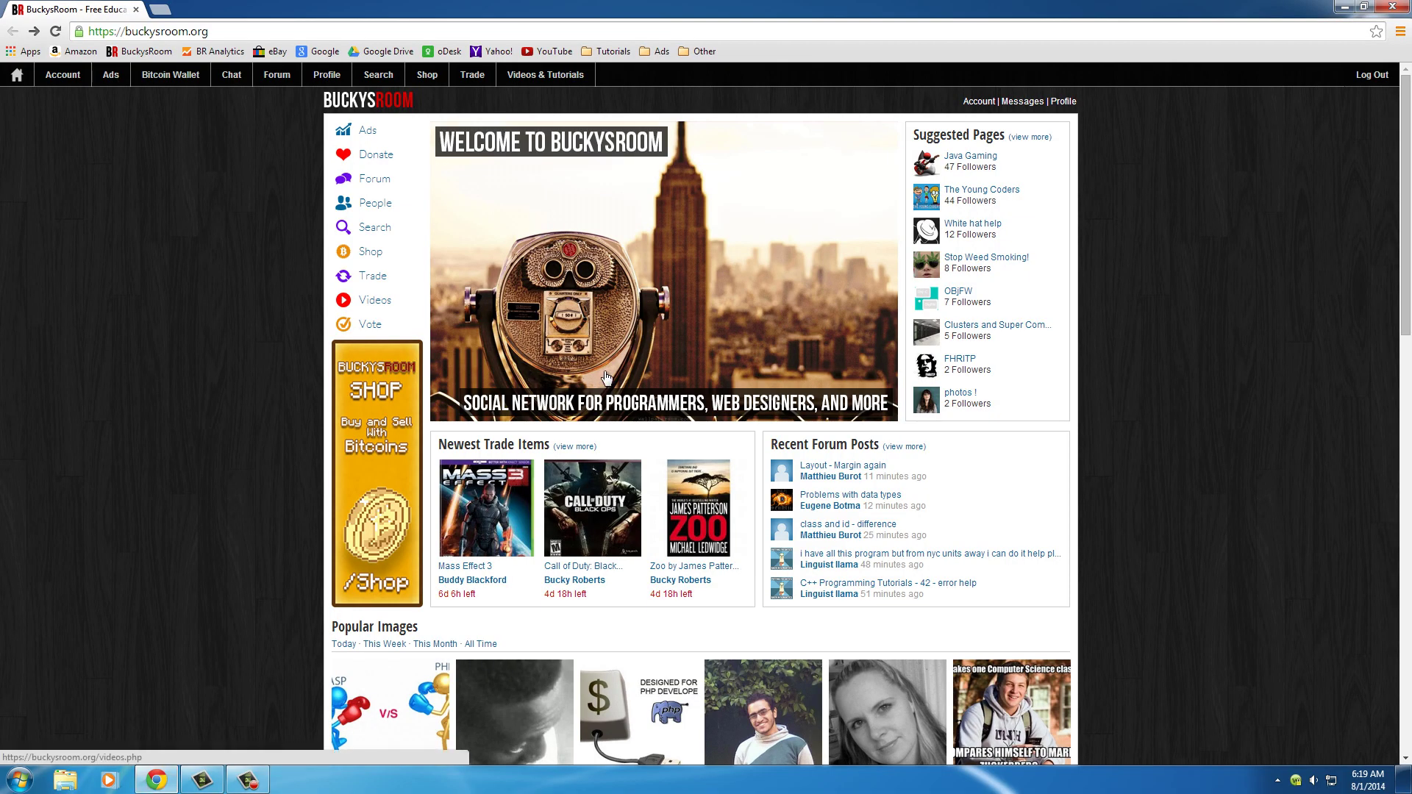
click(160, 10)
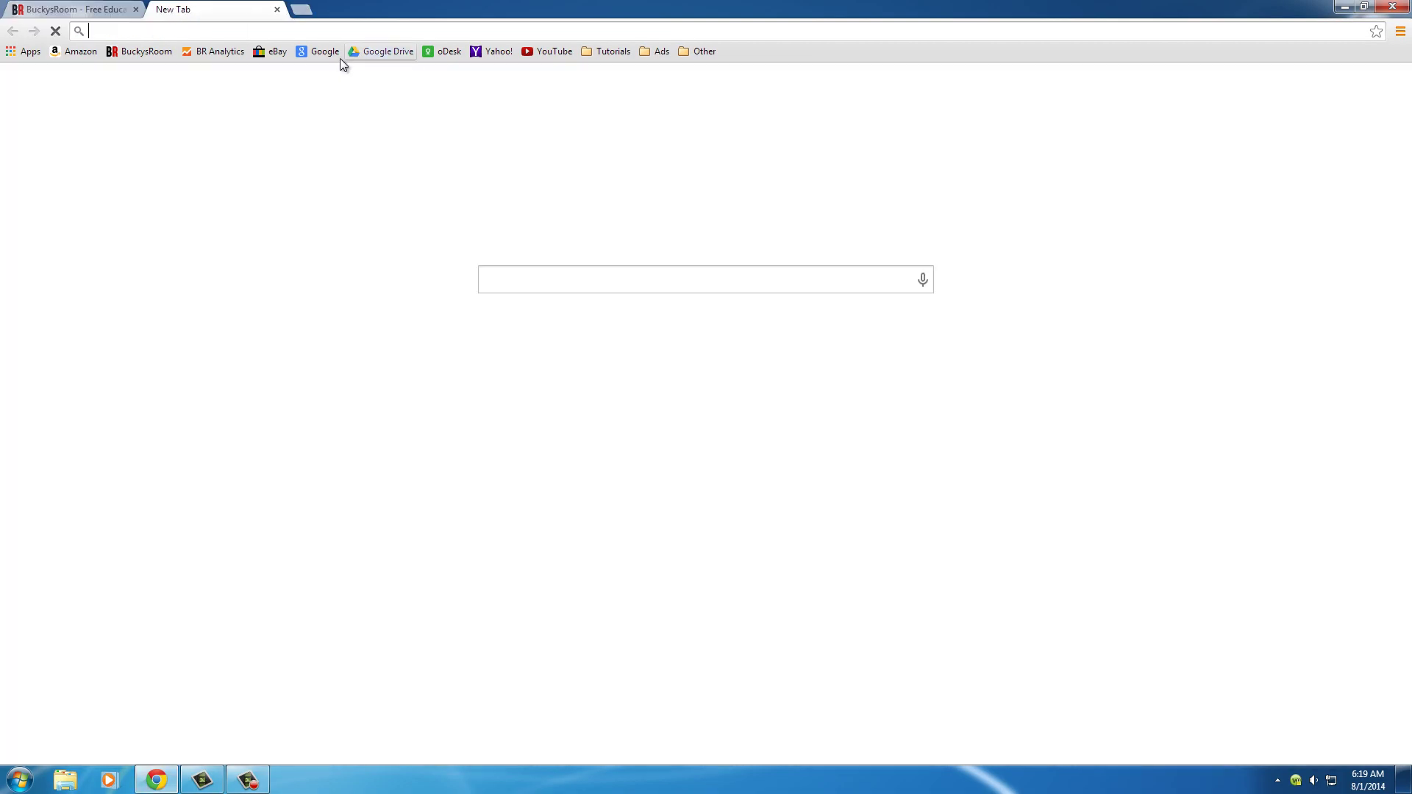
text(c)
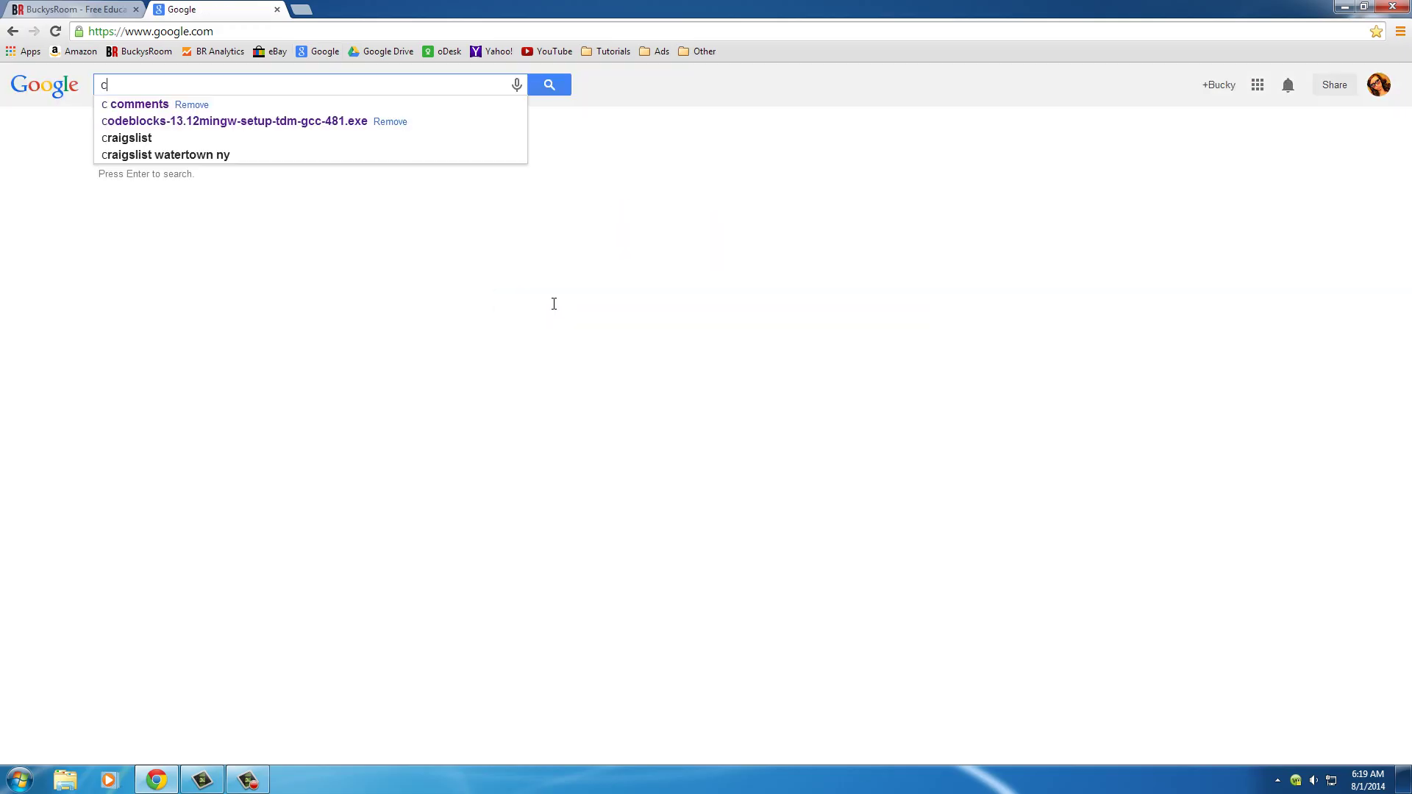
text(odeblocks)
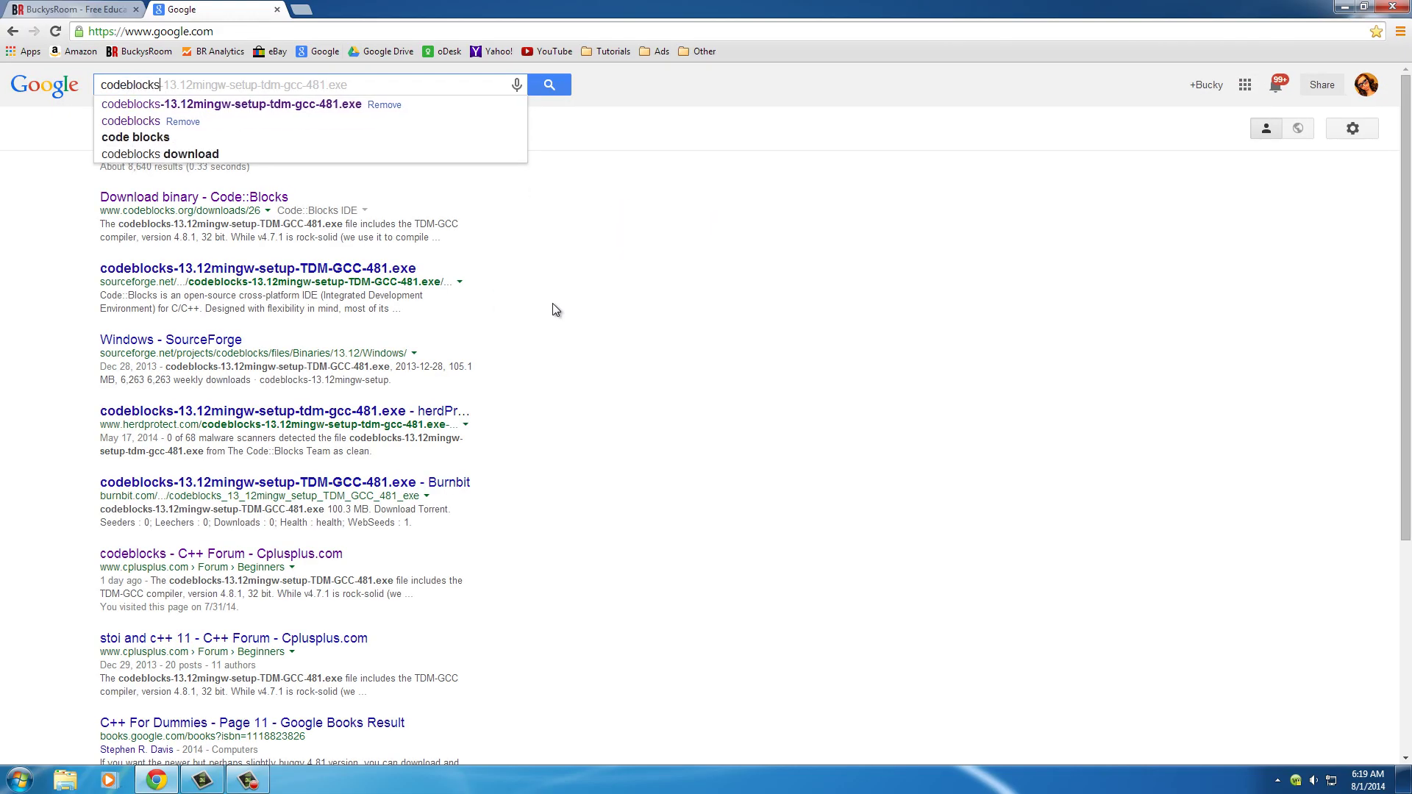
key(Return)
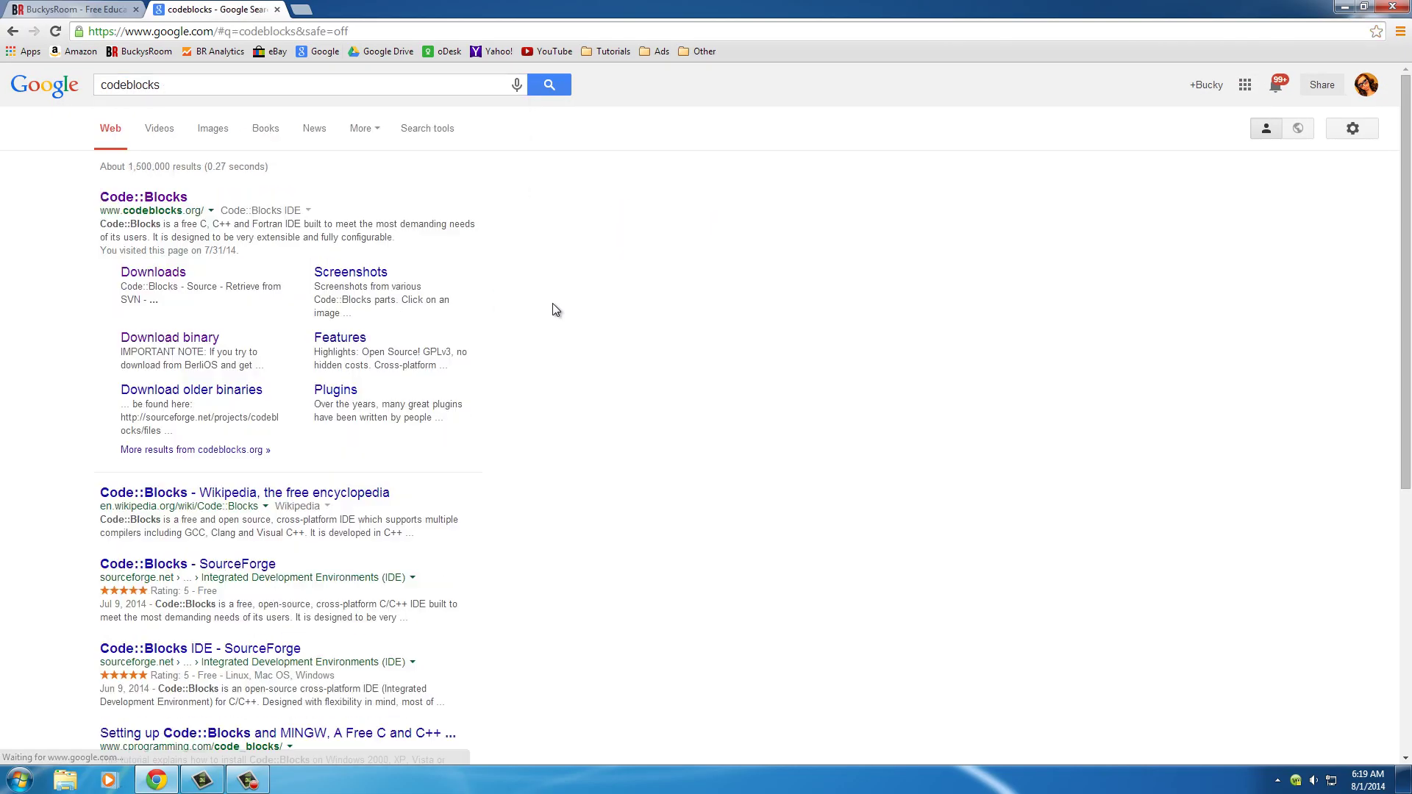
click(147, 200)
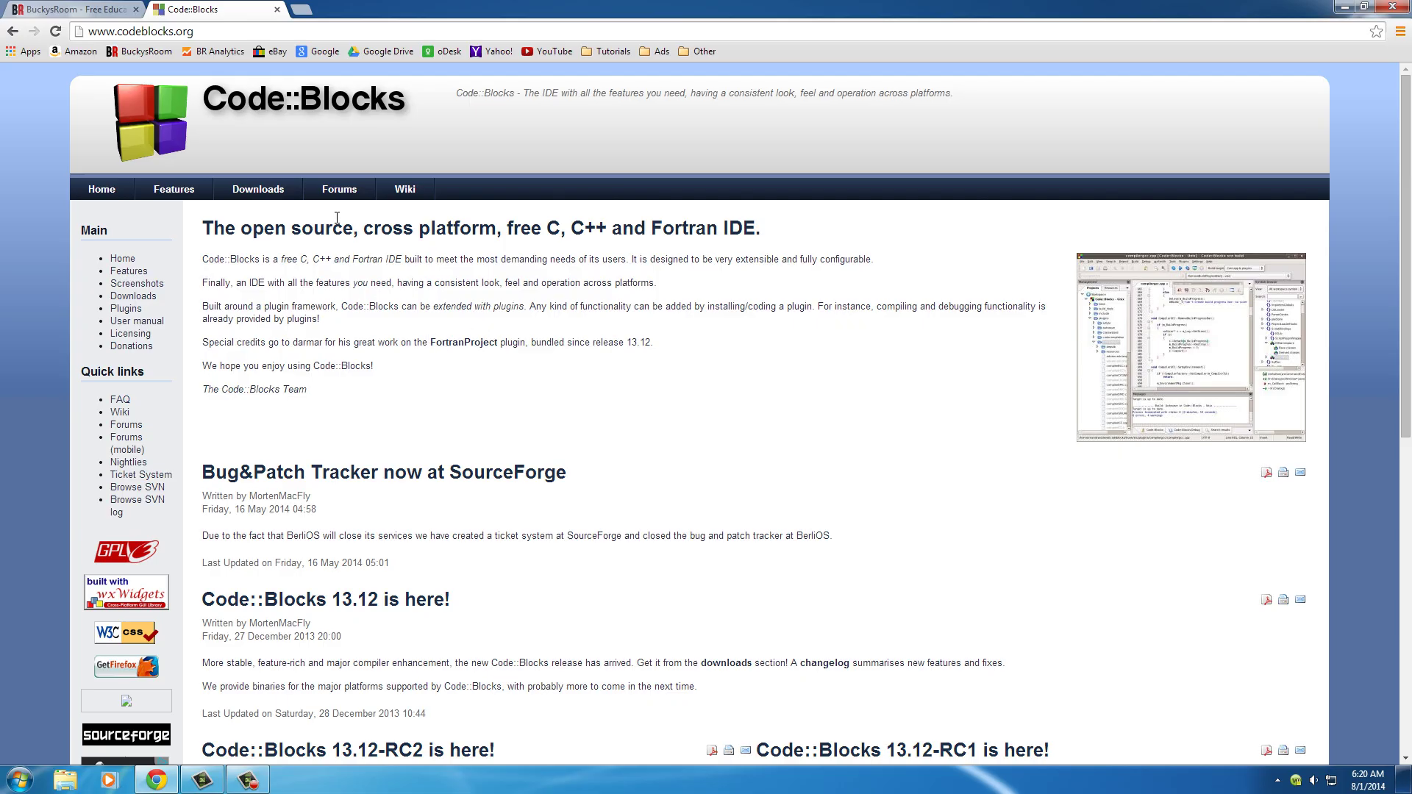
Step: Open the Code::Blocks binary release downloads and go to the Windows 2000/XP/Vista/7 setup packages
click(267, 193)
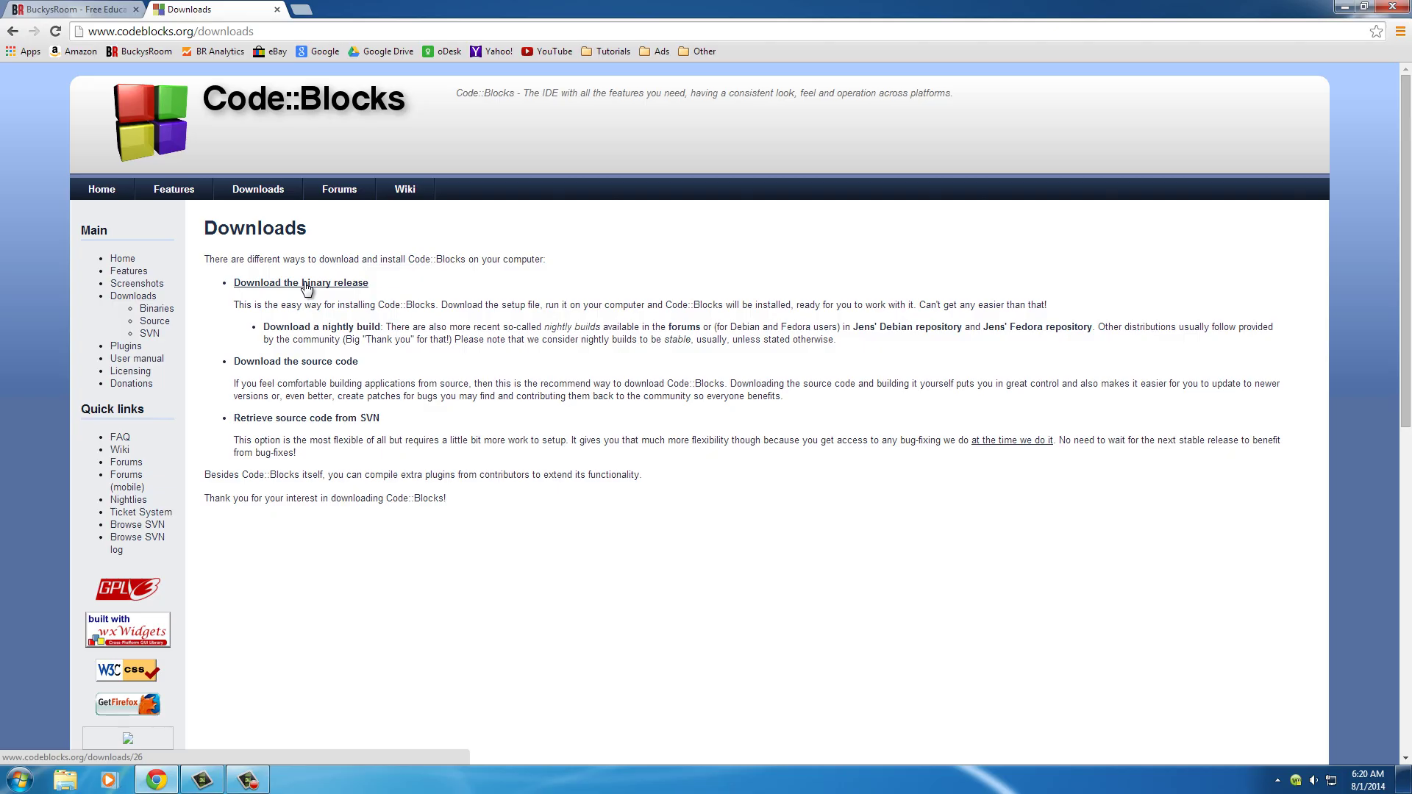
click(306, 286)
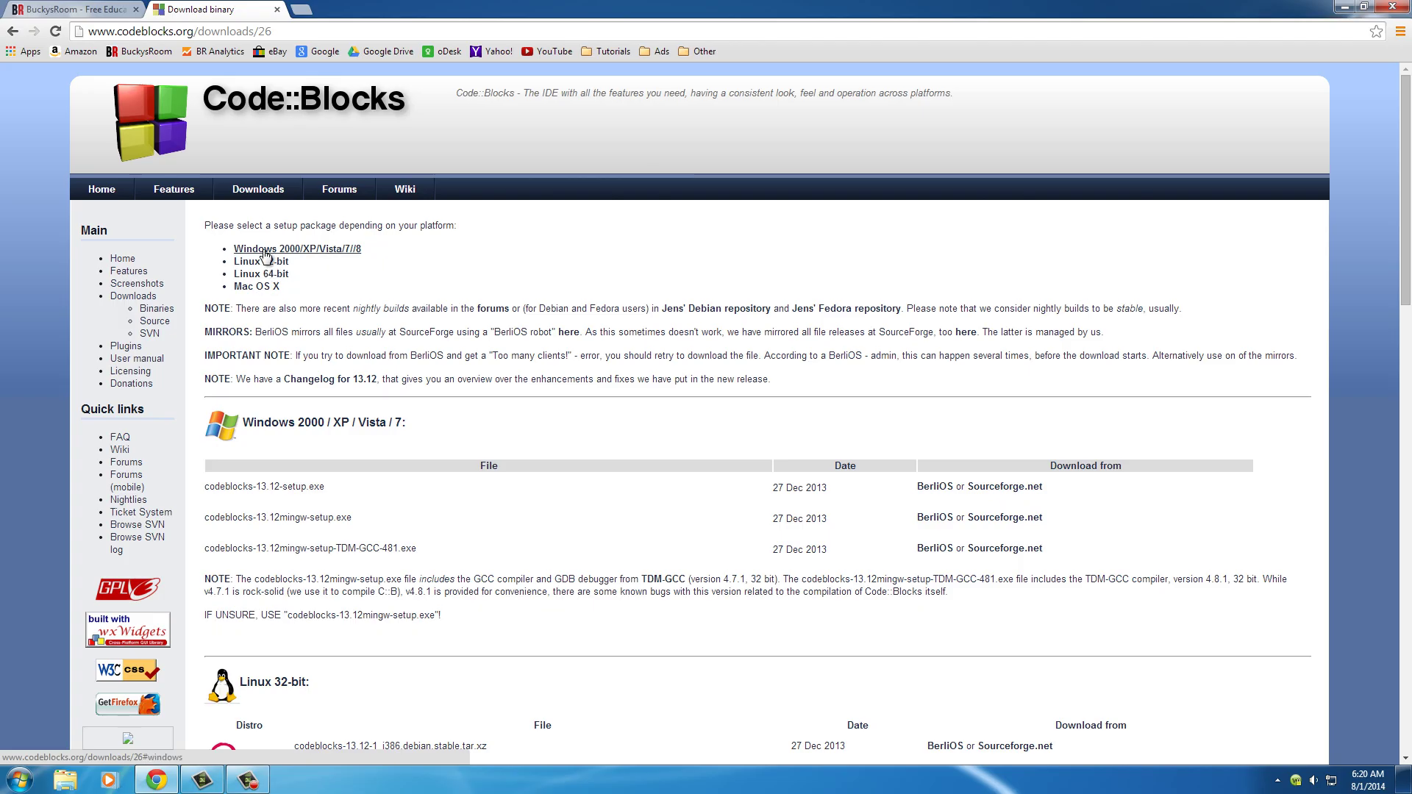
scroll(368, 401, down, 5)
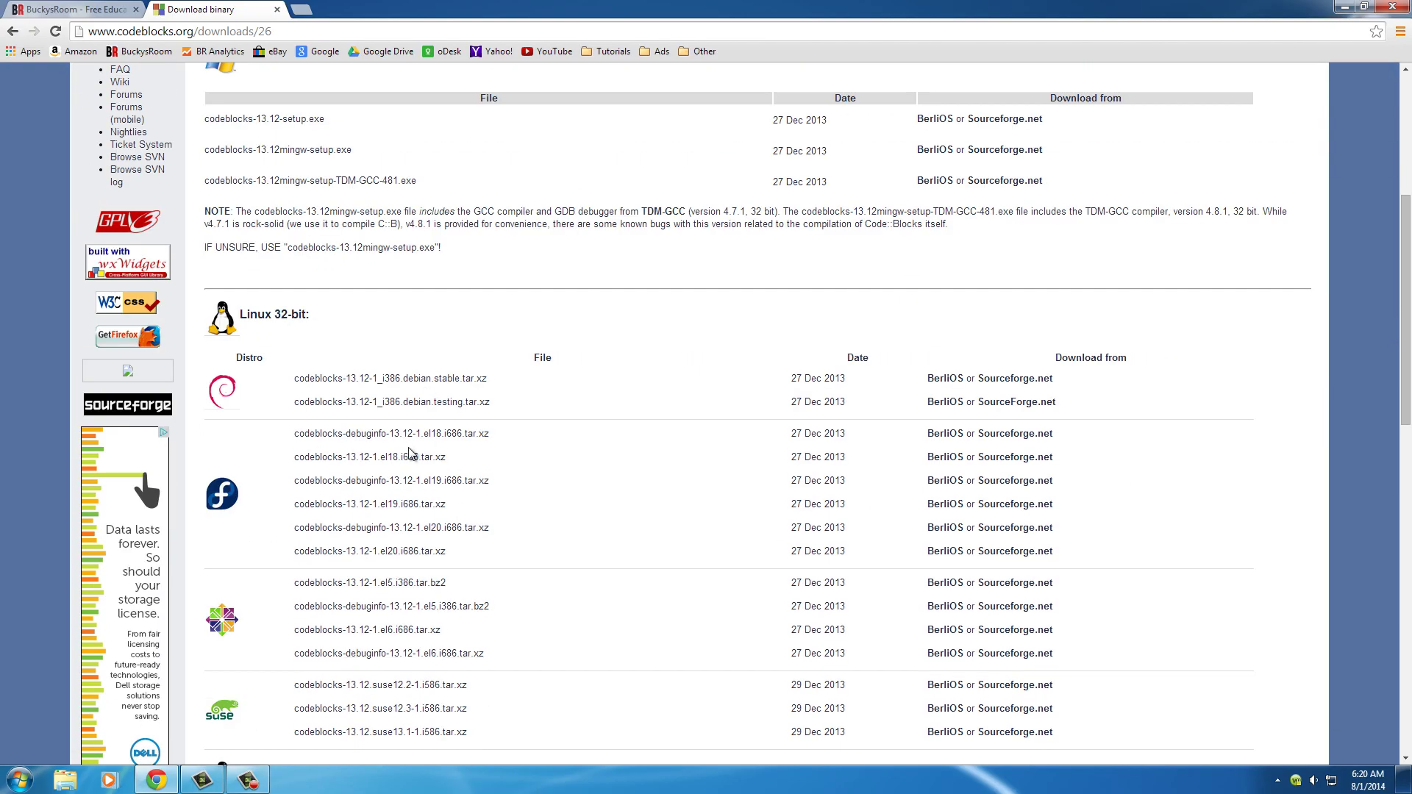
scroll(409, 454, up, 5)
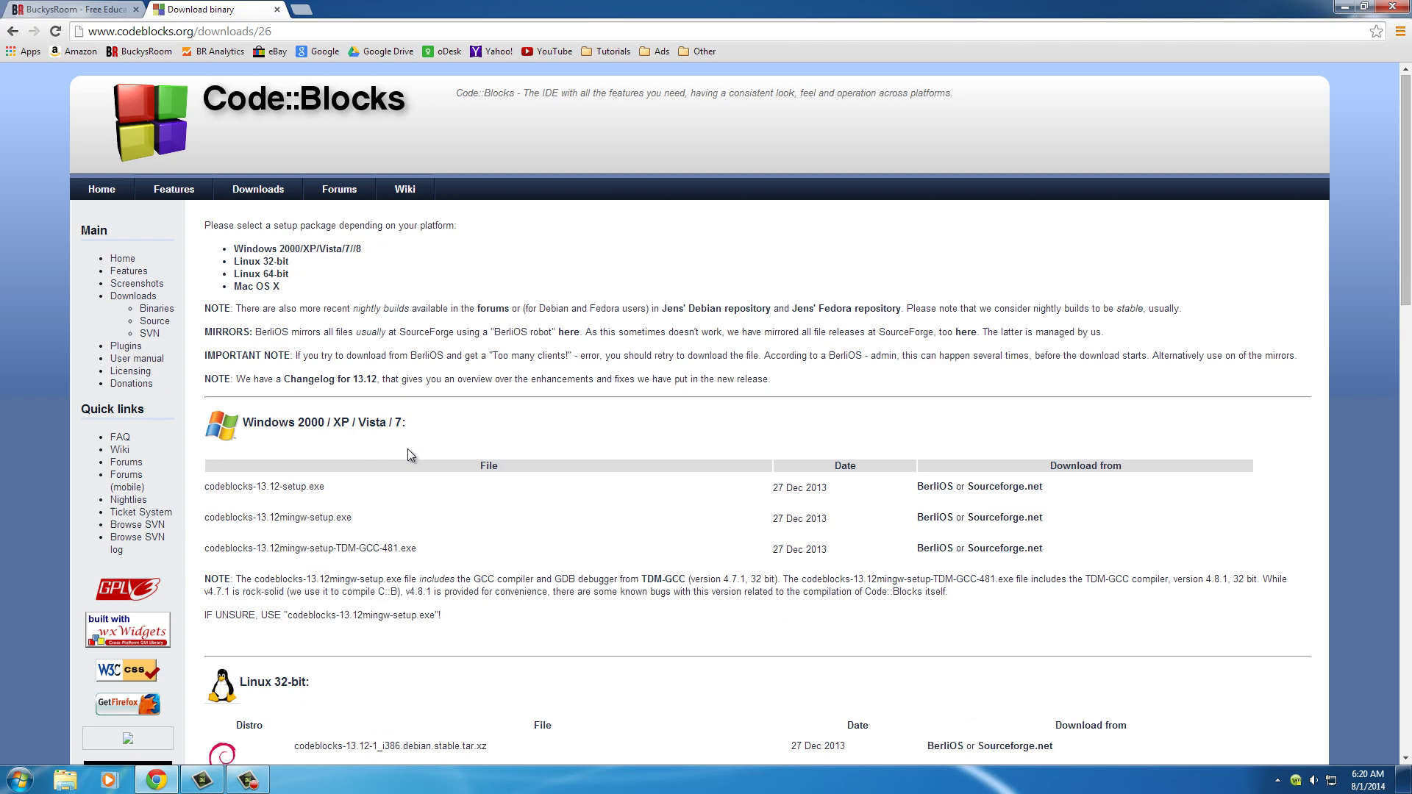
click(292, 252)
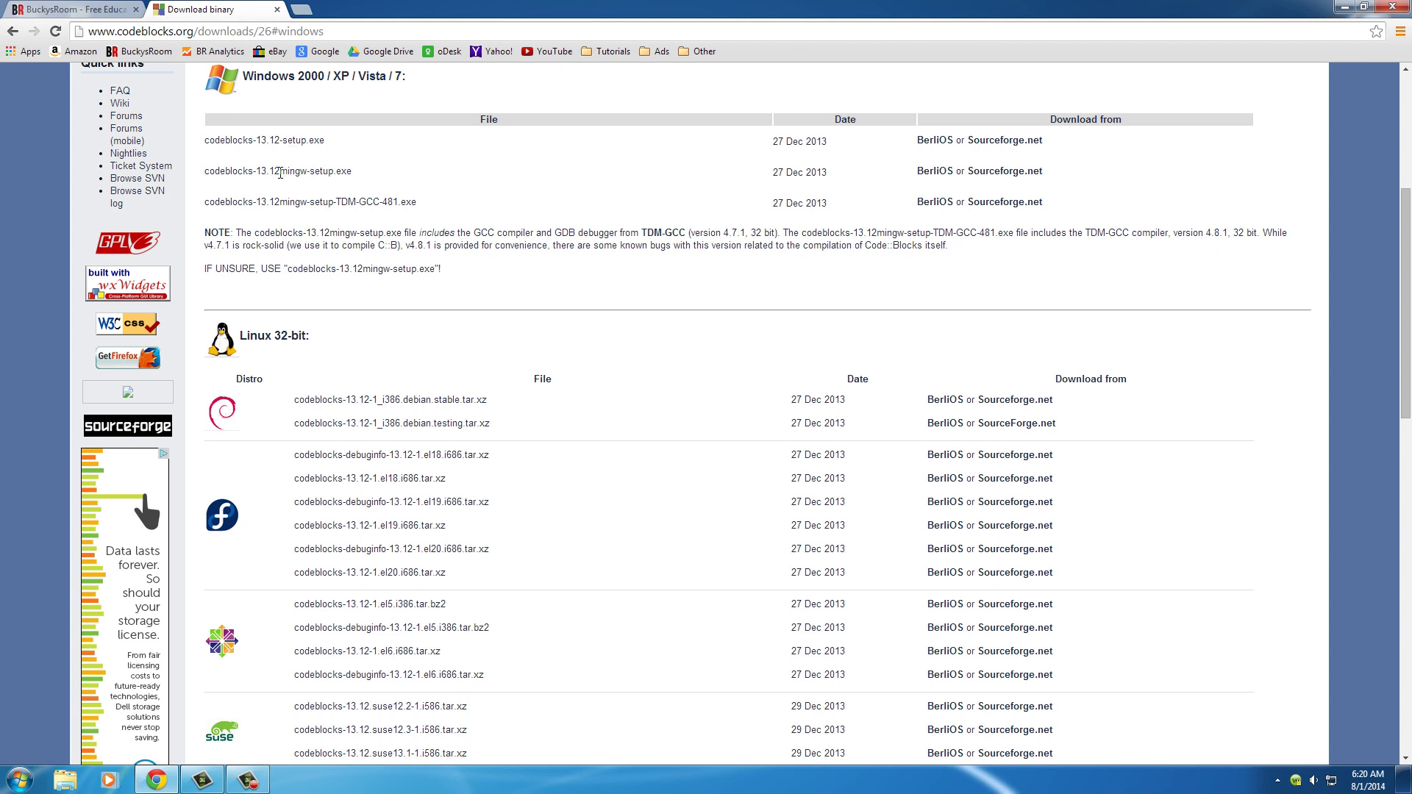
Step: Compare the three Windows setup files of Code::Blocks 13.12 and read the note about their included compilers
drag(278, 172, 397, 202)
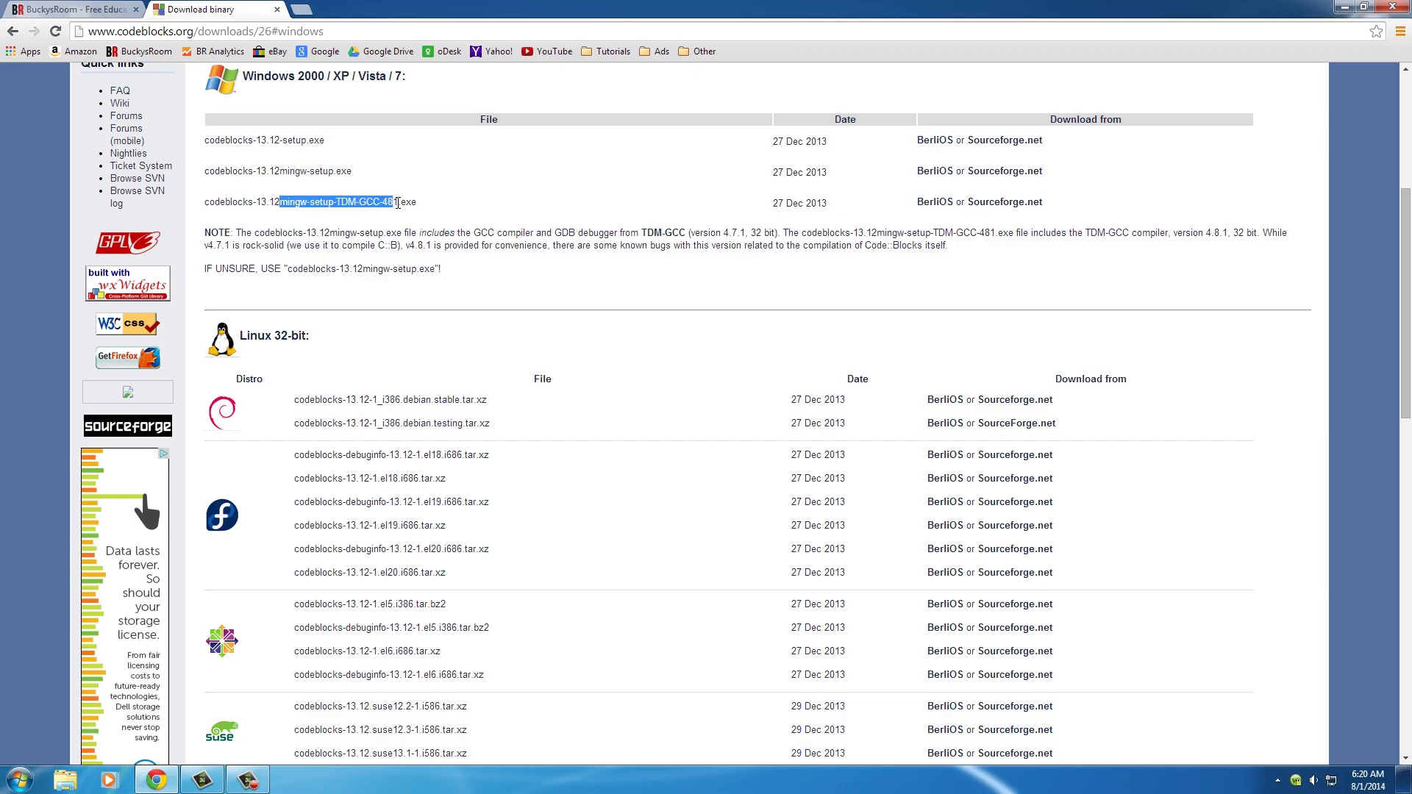
click(570, 111)
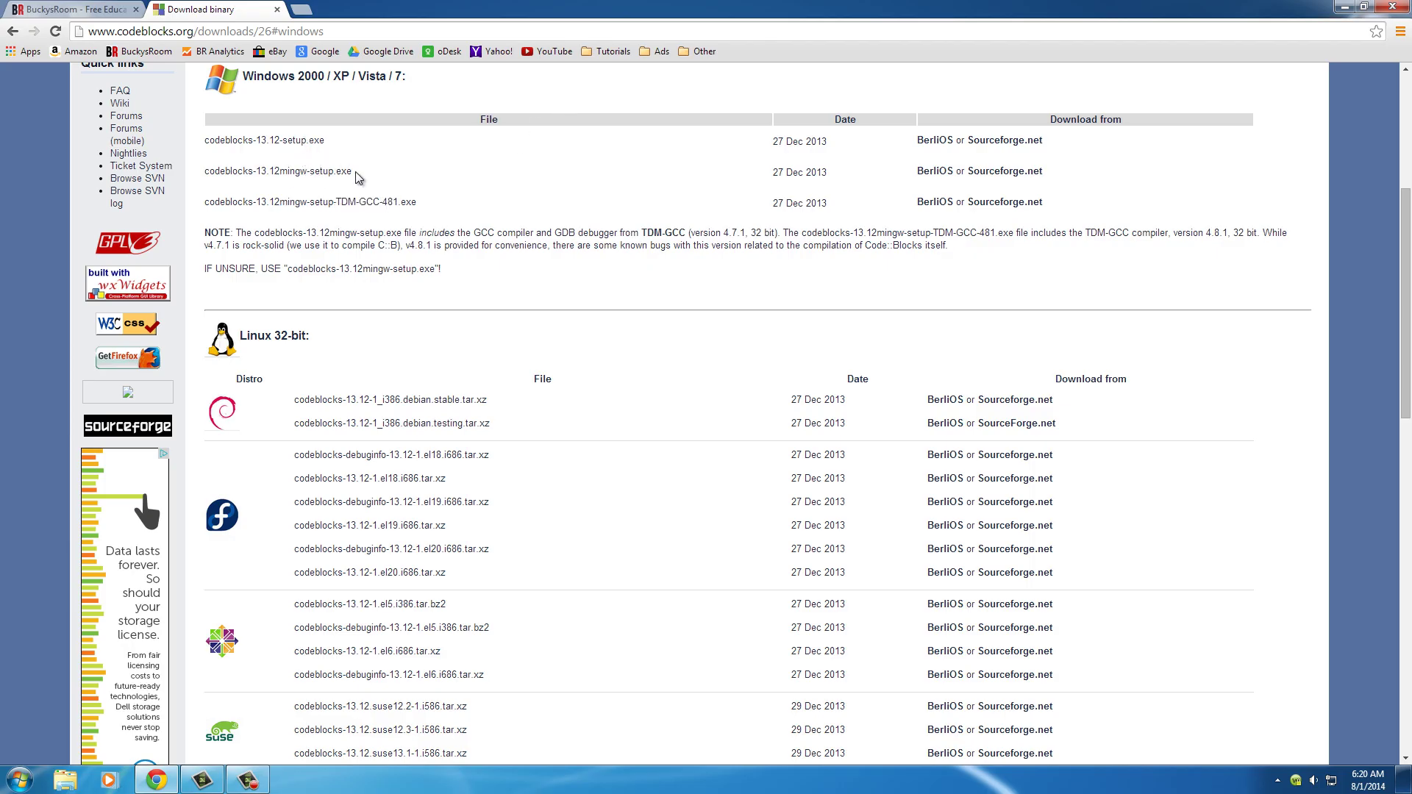
drag(356, 172, 204, 172)
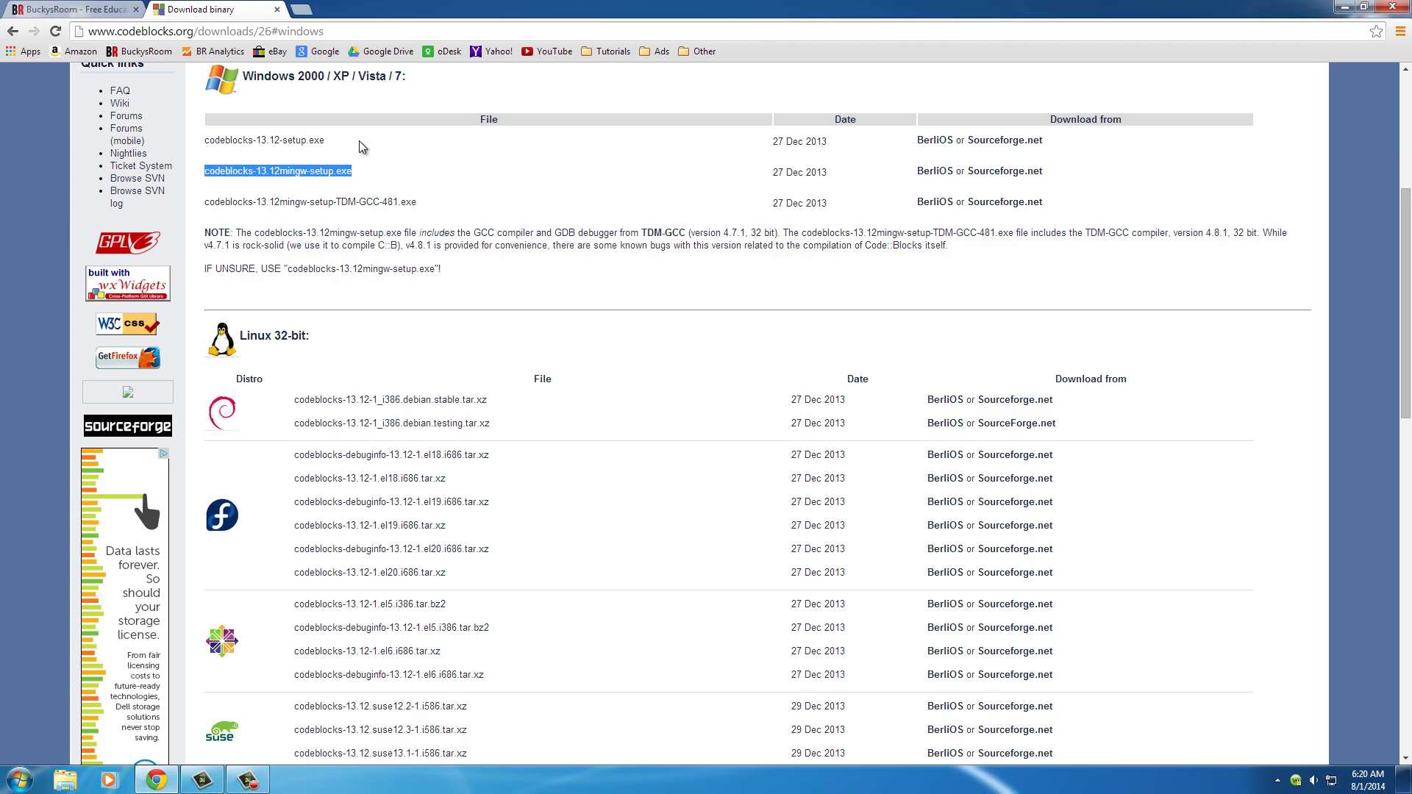
click(324, 146)
drag(324, 146, 195, 141)
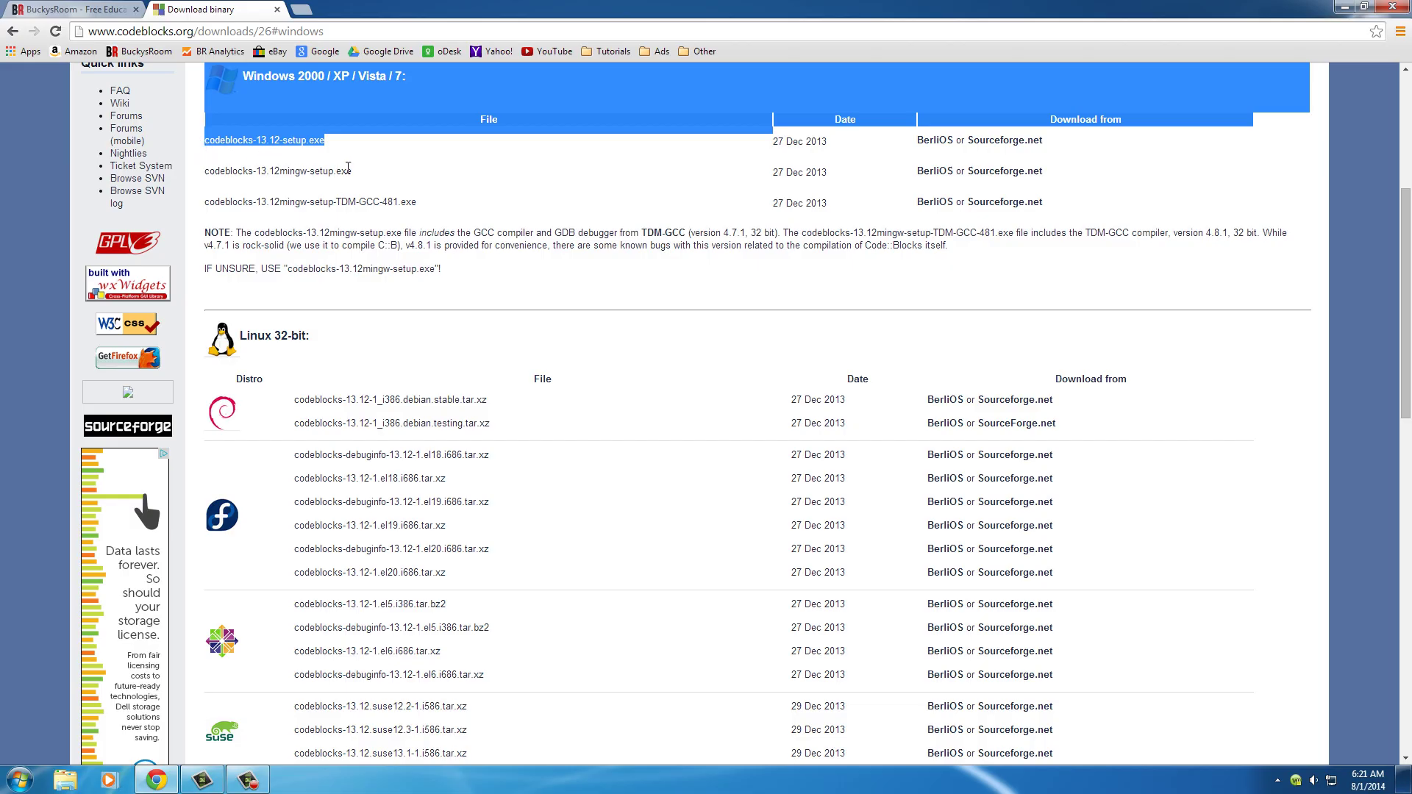
click(284, 173)
drag(284, 173, 330, 173)
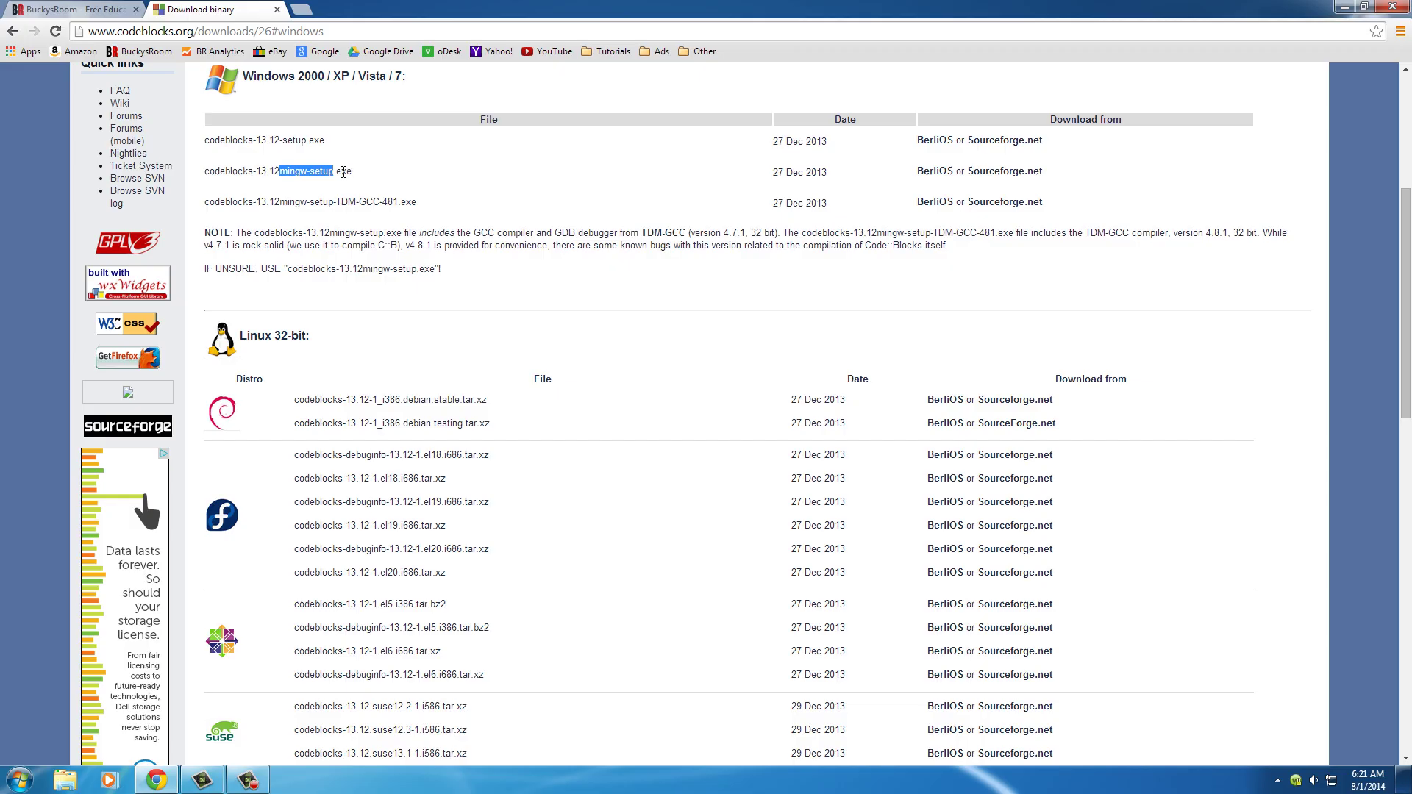
drag(352, 171, 203, 173)
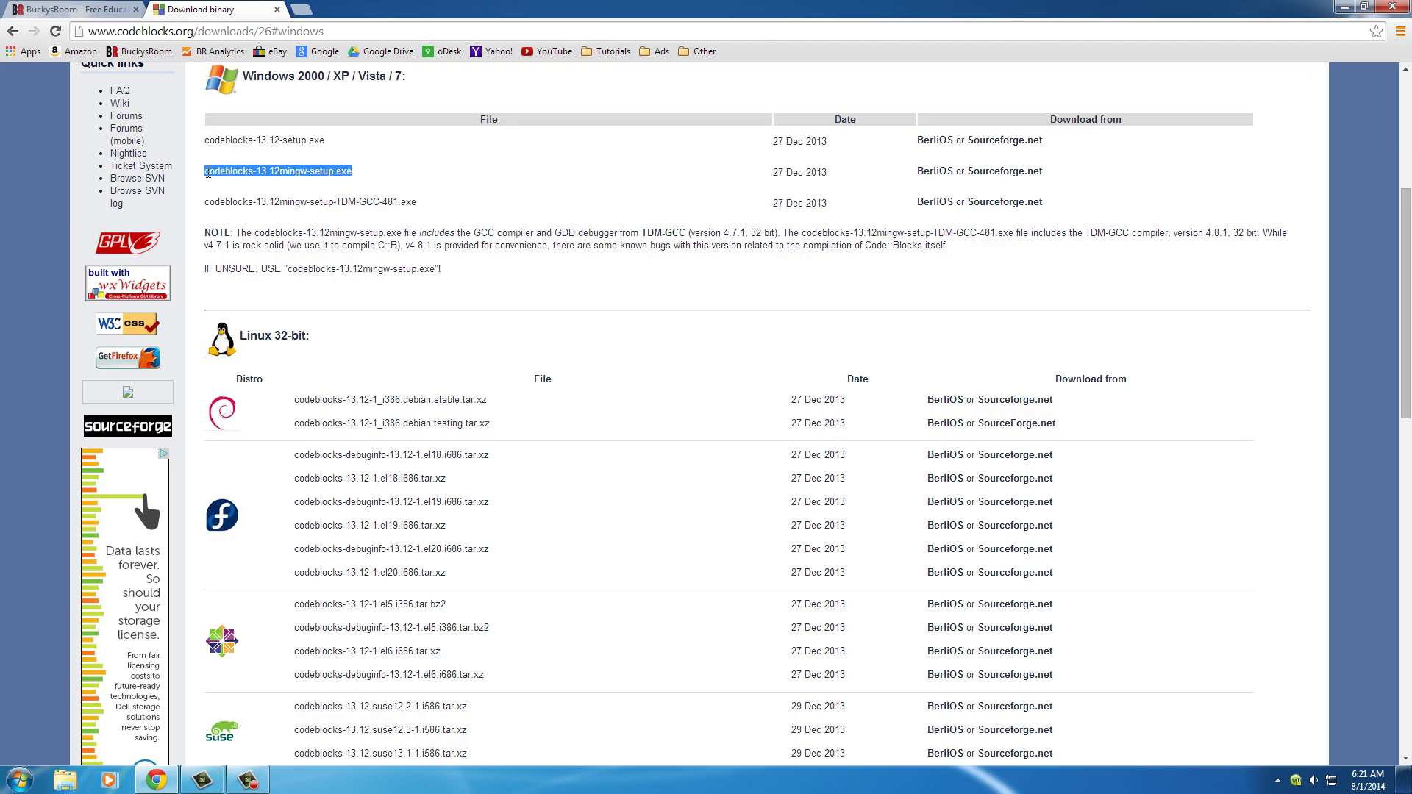
click(314, 190)
drag(419, 204, 203, 203)
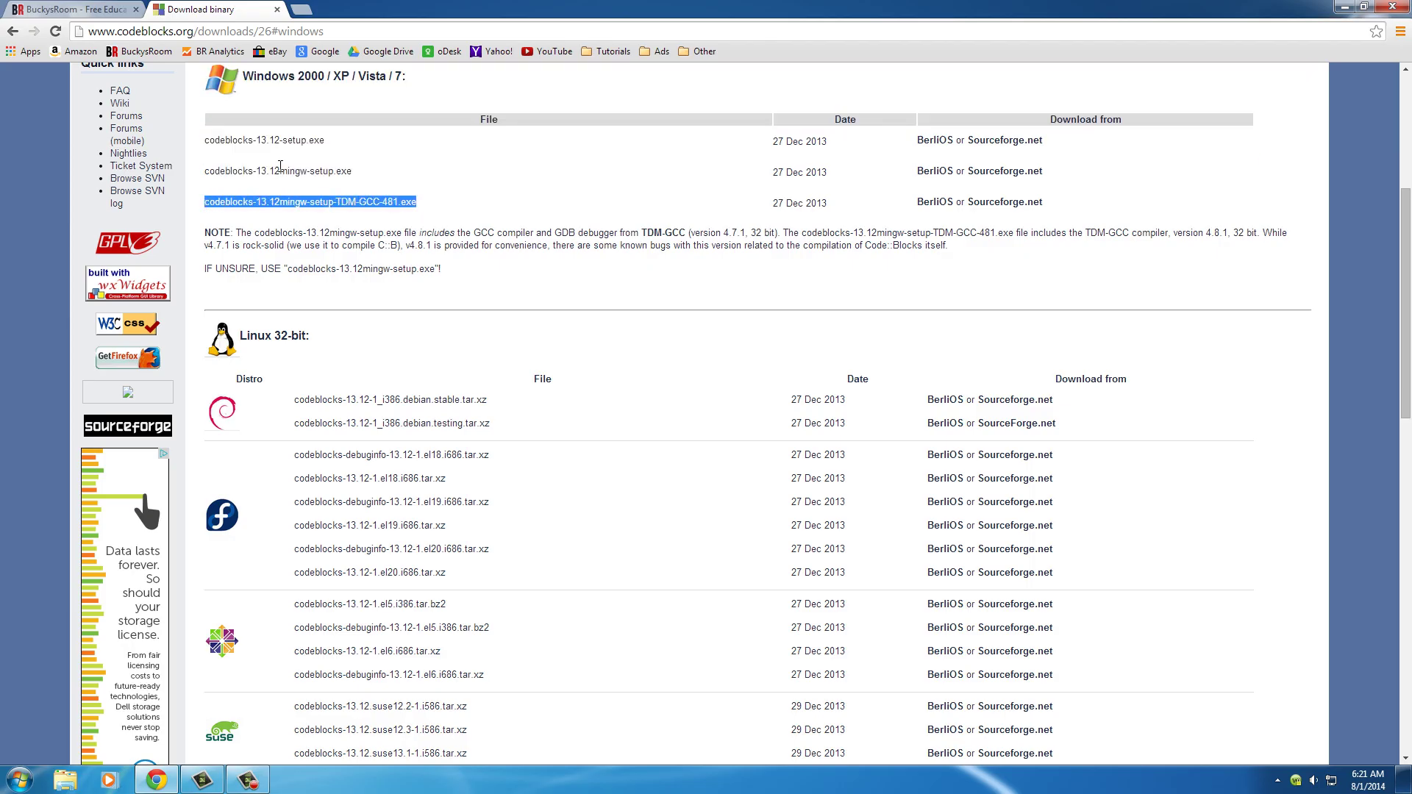
click(537, 242)
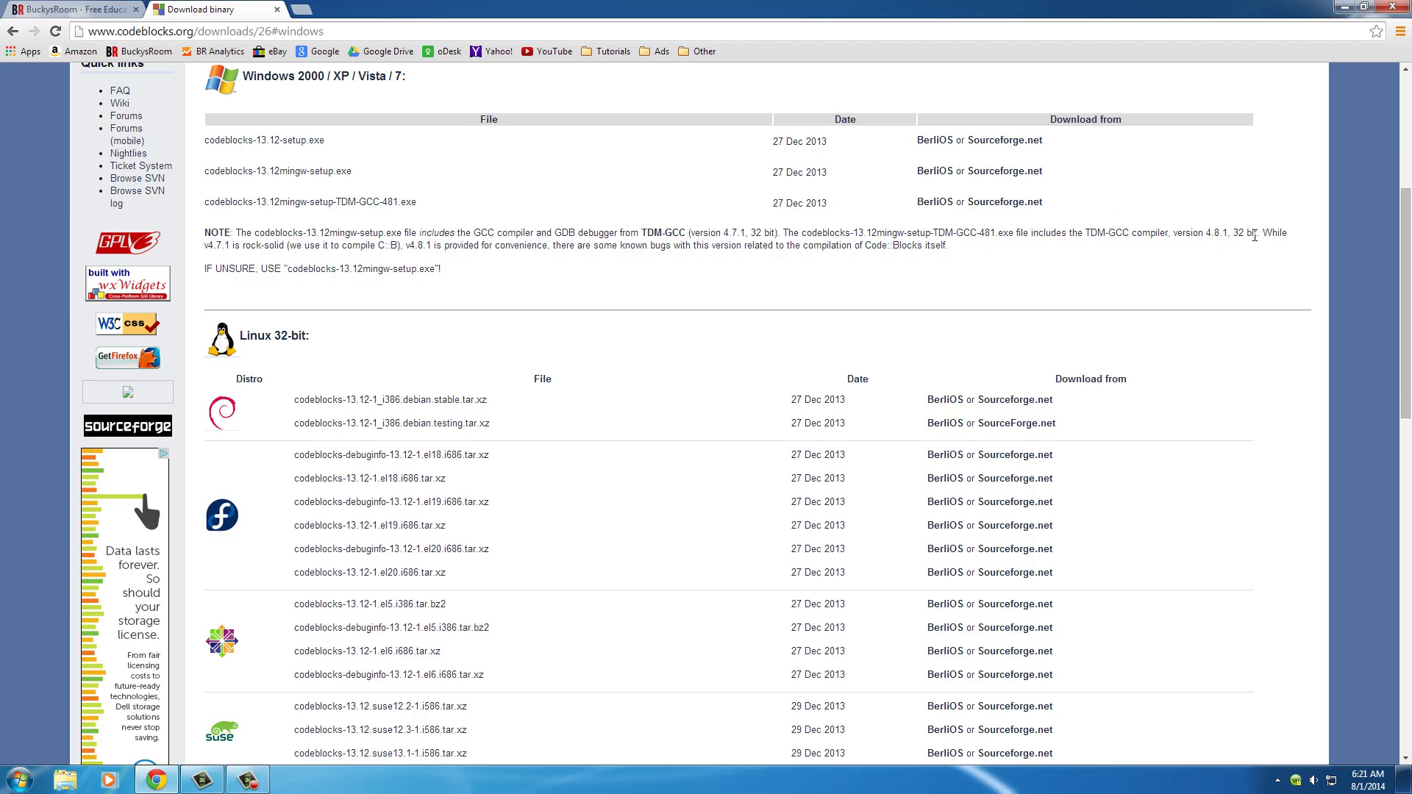
drag(1077, 232, 1164, 243)
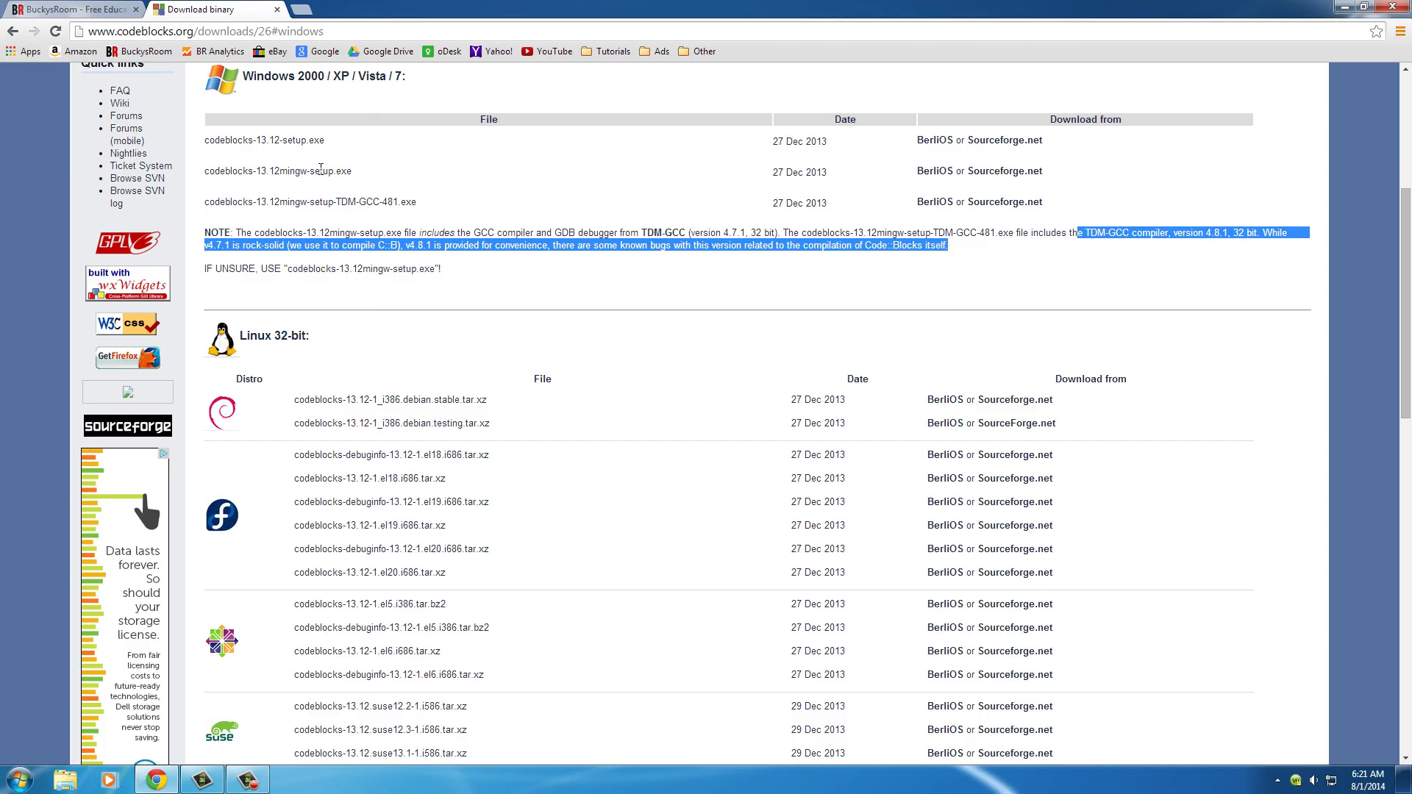
drag(352, 170, 206, 170)
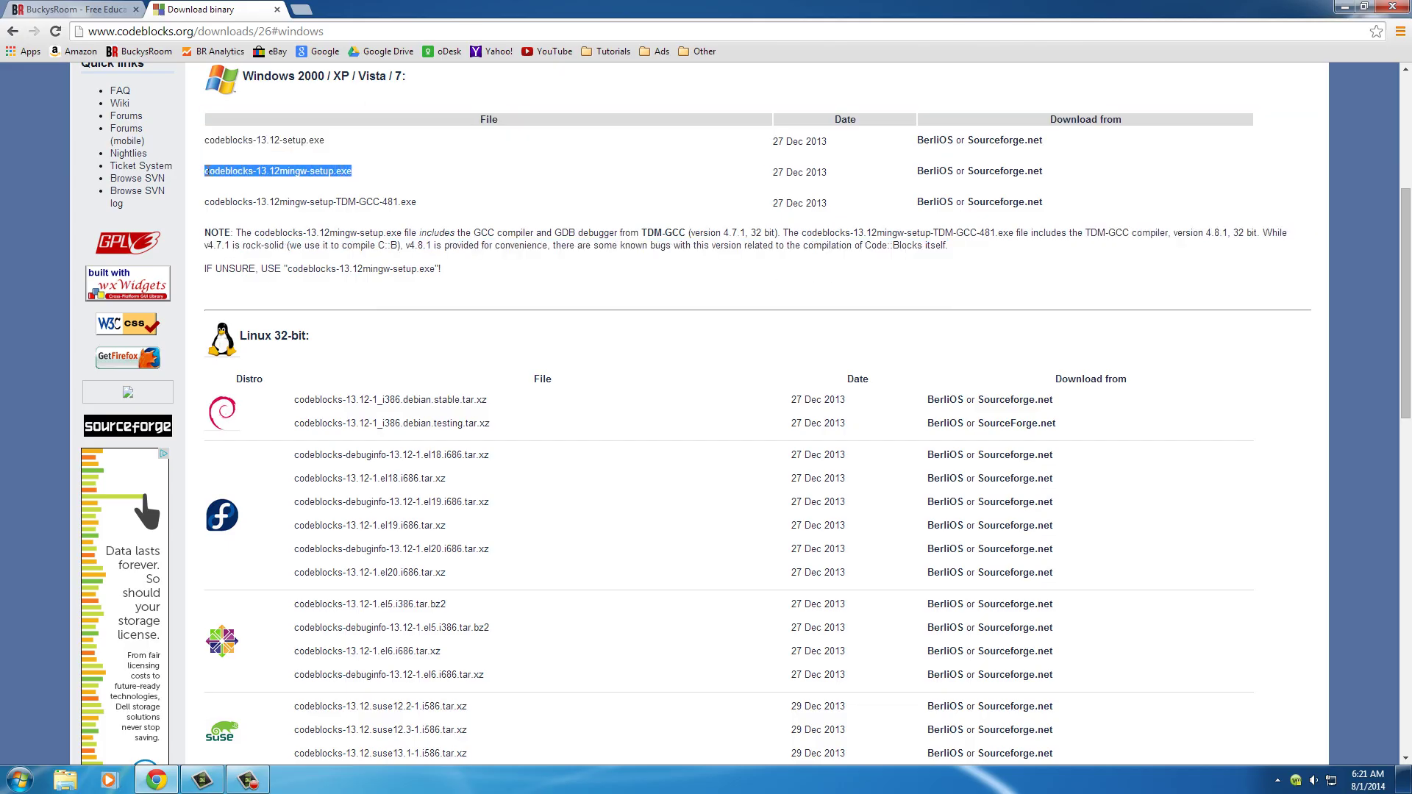
click(305, 174)
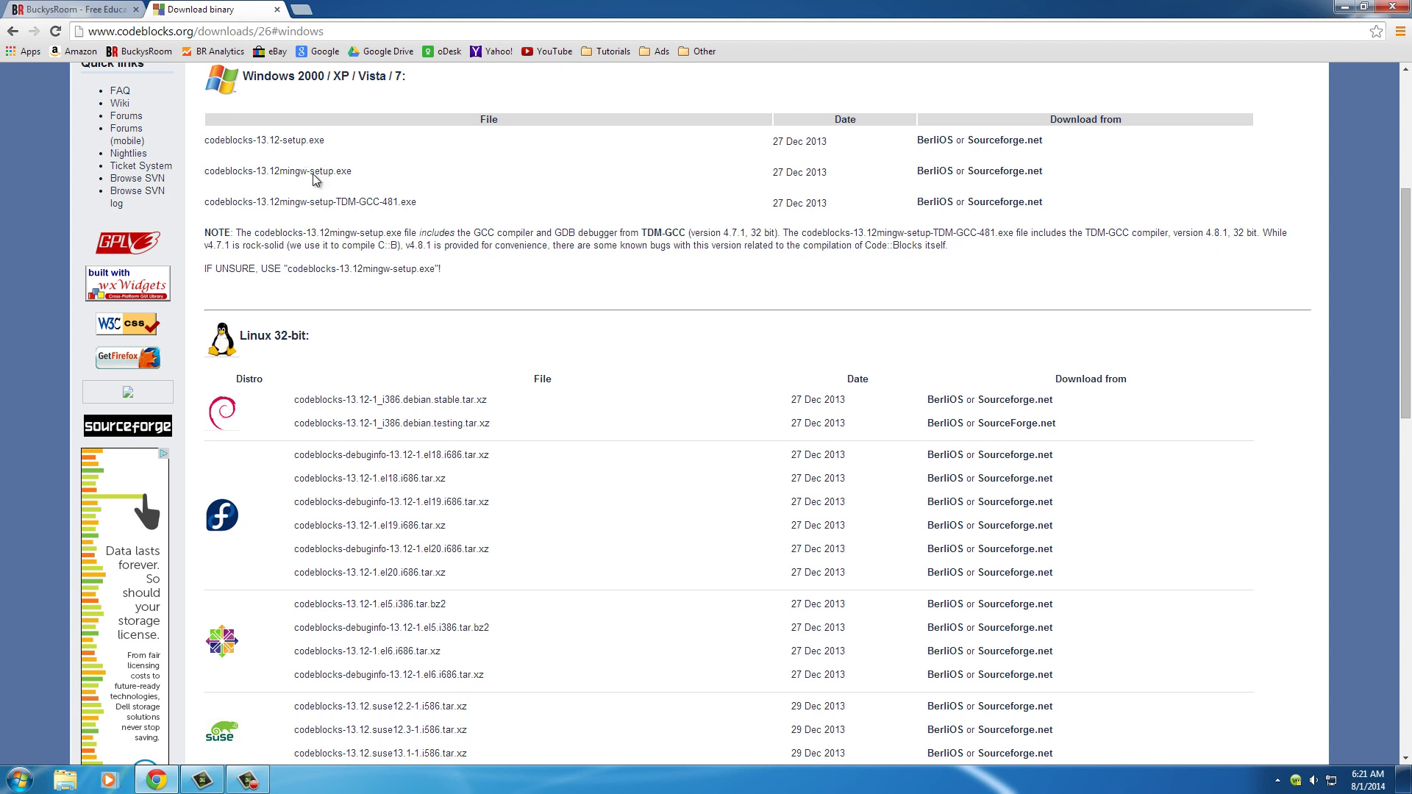